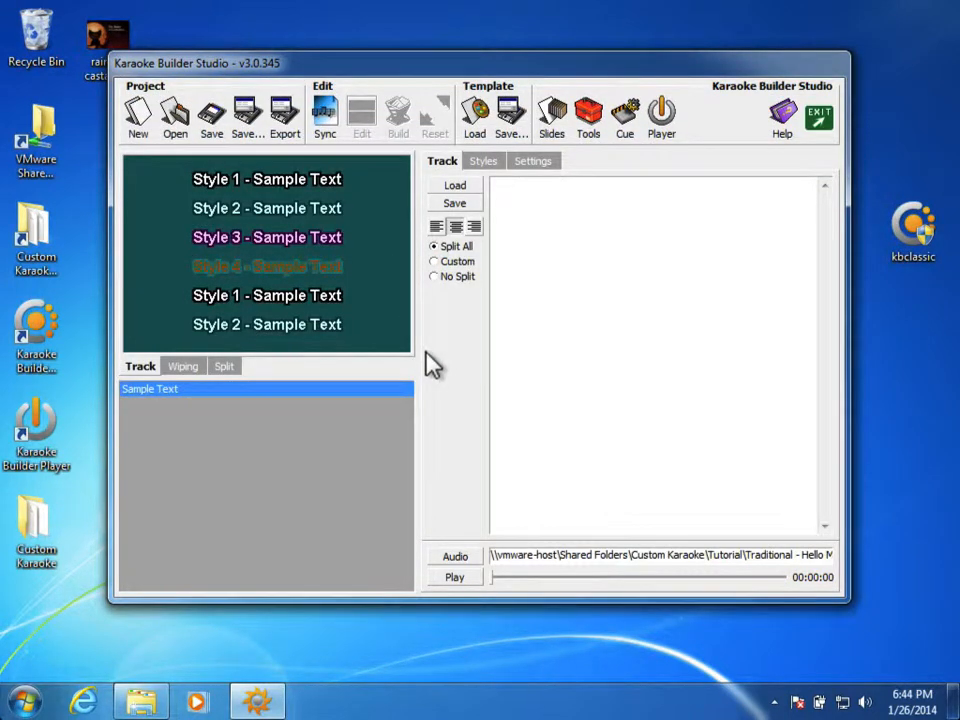
Step: Play part of the song audio, then pause and rewind it to the beginning
left_click(453, 580)
left_click(453, 580)
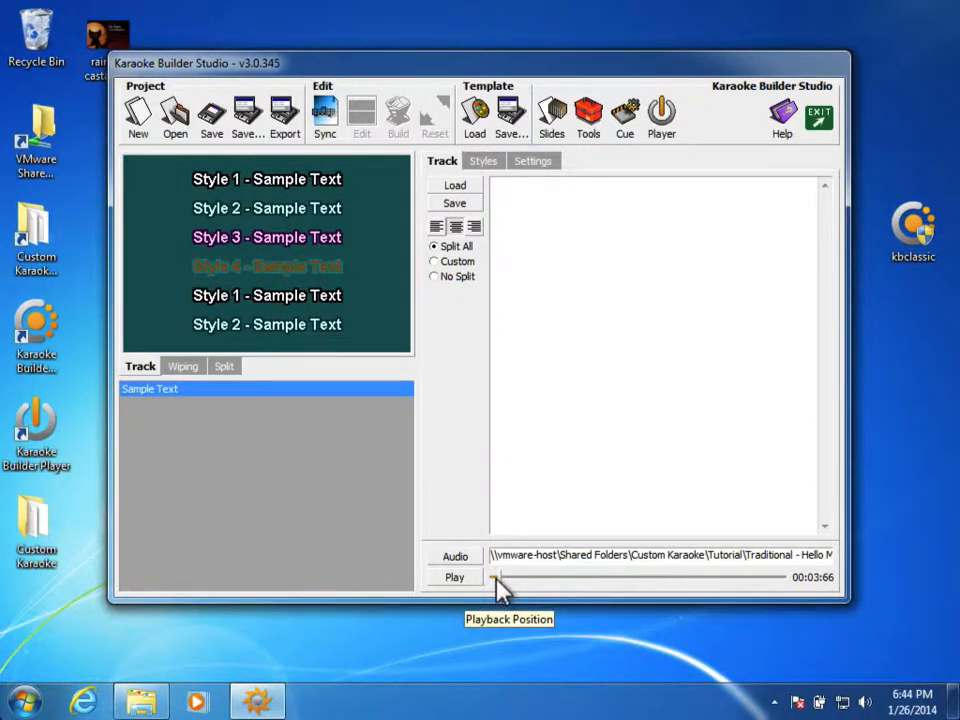
left_click_drag(494, 578, 489, 577)
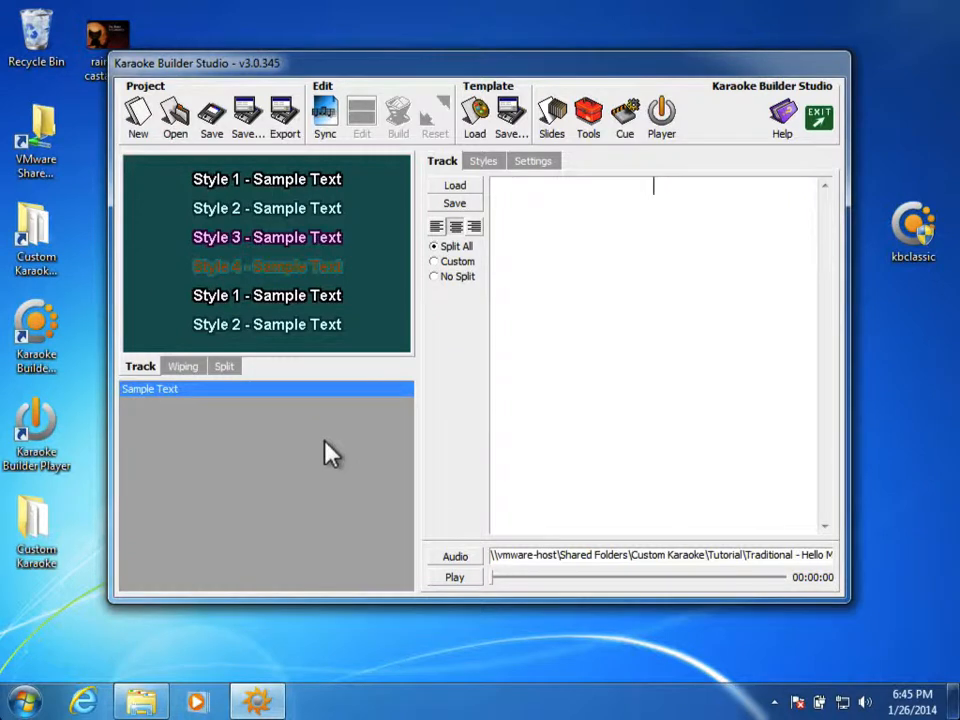
Step: Paste the Hello ma baby lyrics and delete the blank line so all five lines form one page
type("Hello ma baby Hello my darlin Hello my ragtime gal  Send me a kiss by wire Baby my heart's on fire")
key("Up")
key("Up")
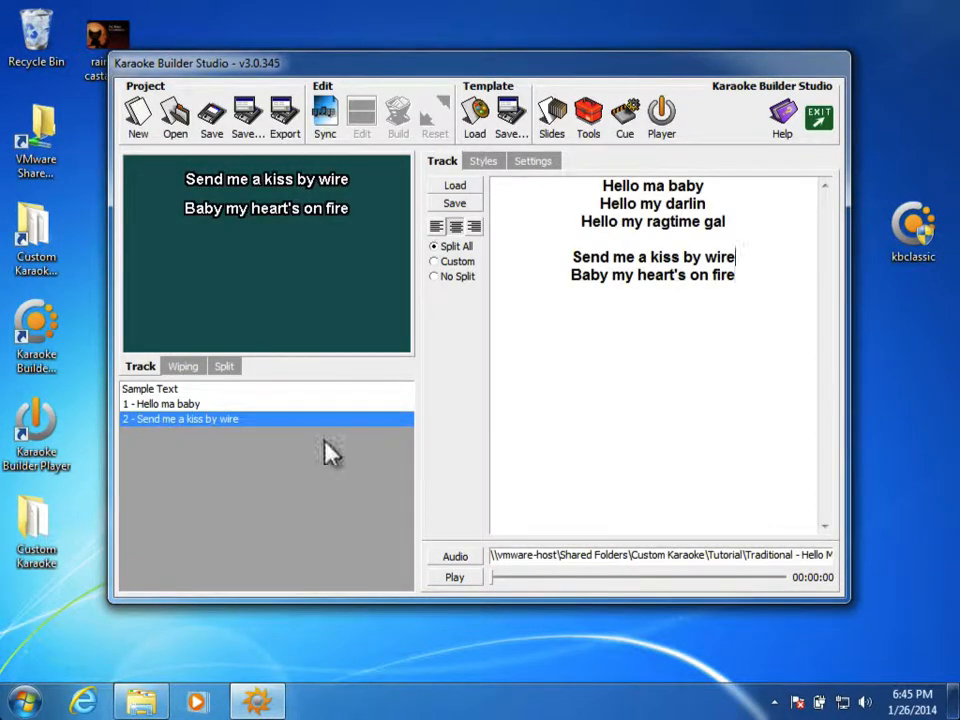
key("Down")
key("BackSpace")
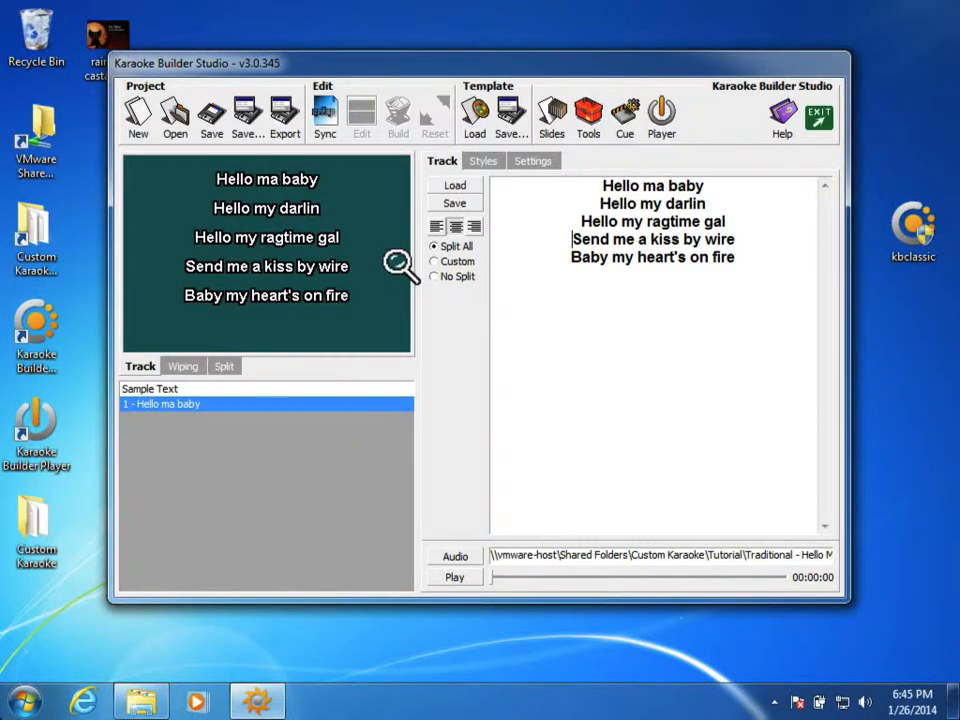
Step: Save the project as Tutorial.kbp
left_click(250, 135)
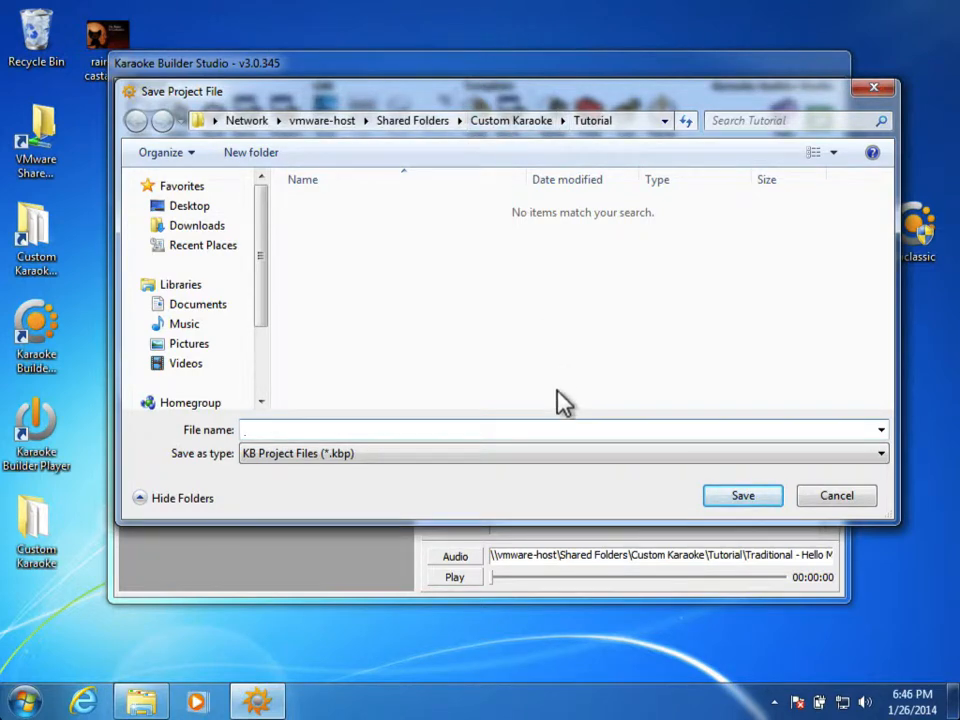
type("Tutorial")
key("Return")
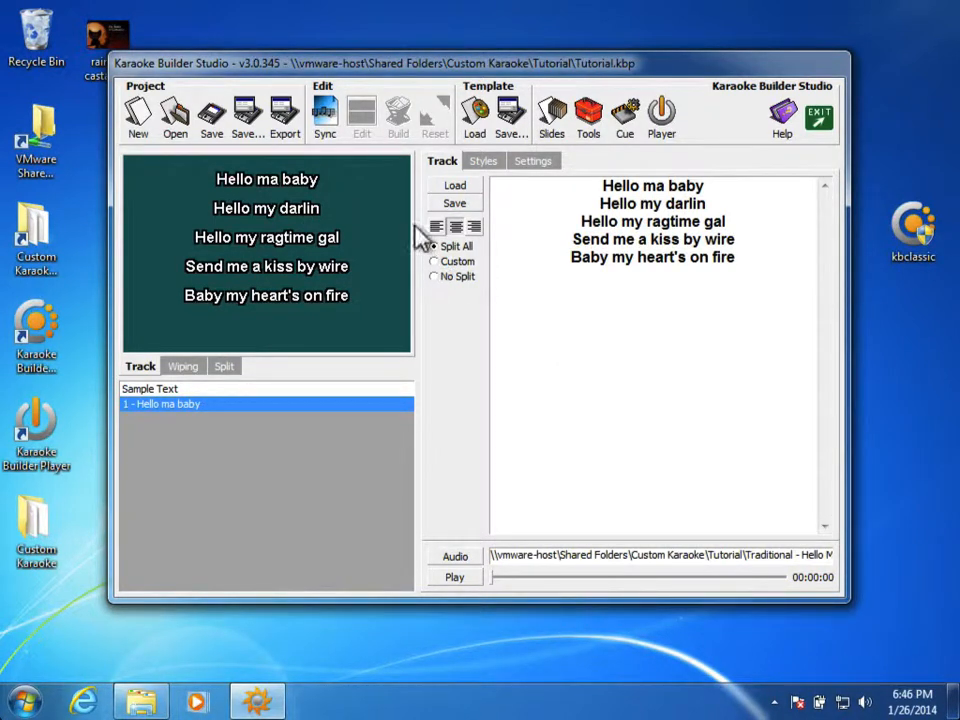
Step: In Sync Lyrics/Audio, tap Next Word with each sung word through 'Send me a kiss' (00:26:68), then exit
left_click(325, 132)
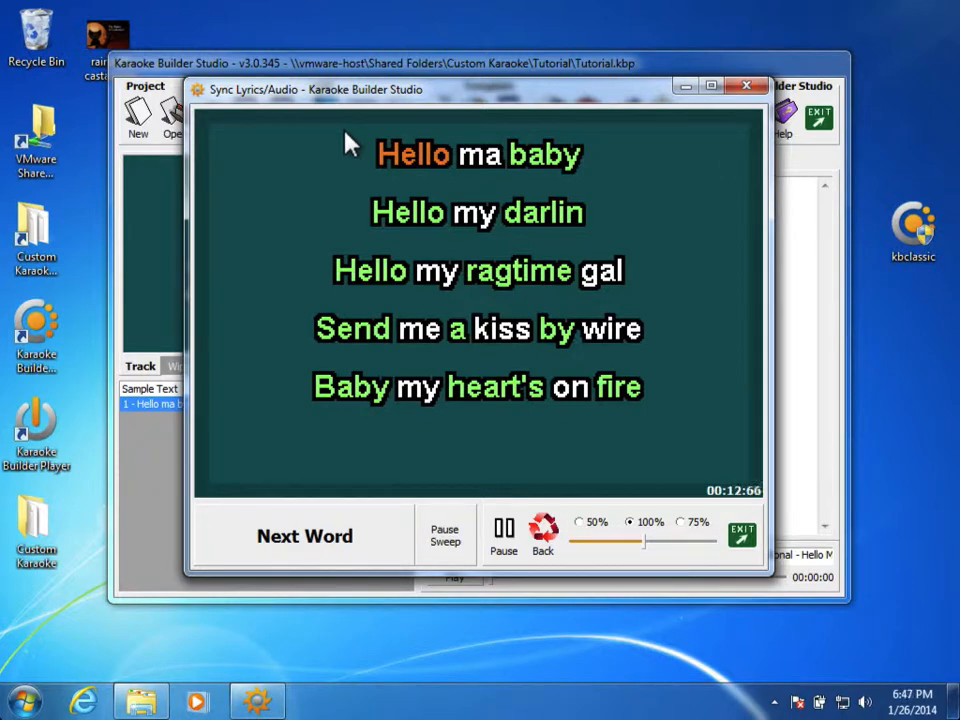
key("space")
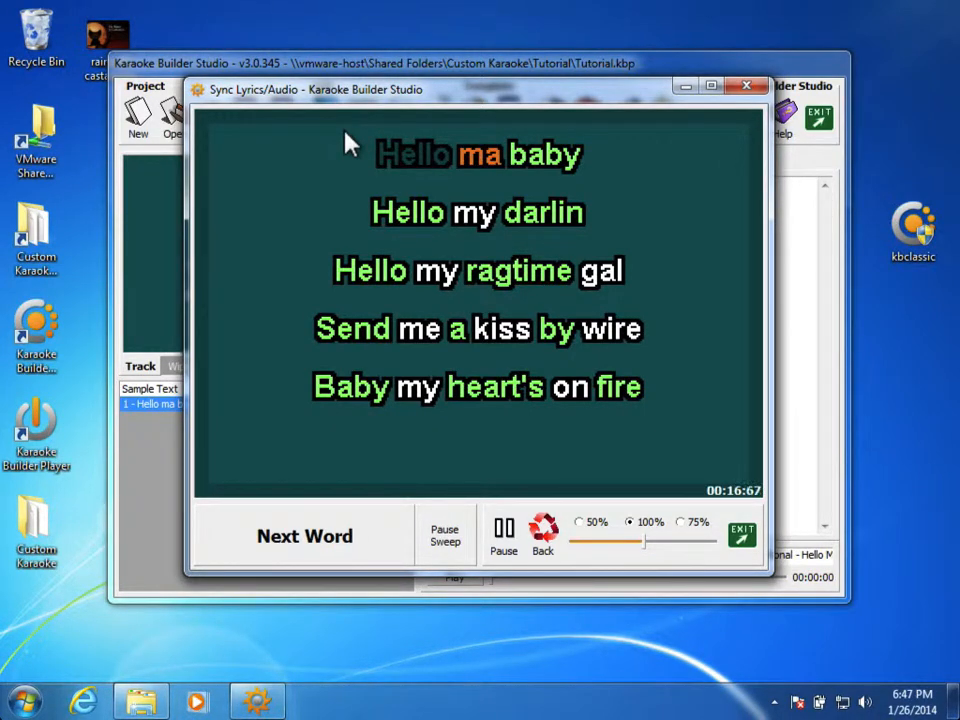
key("space")
key("space")
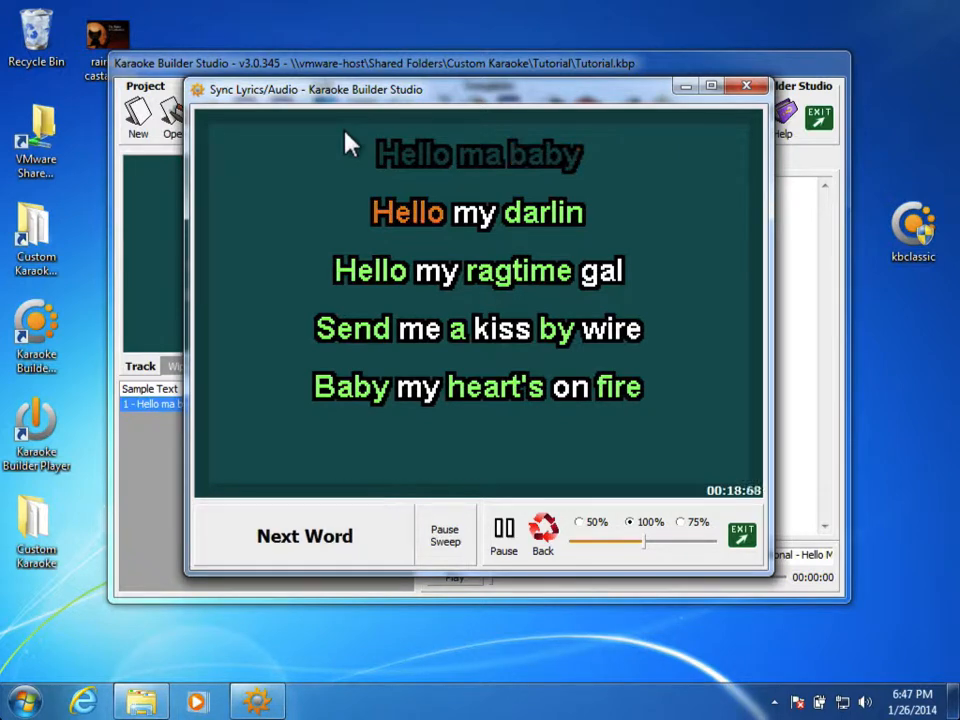
key("space")
key("space")
key("space")
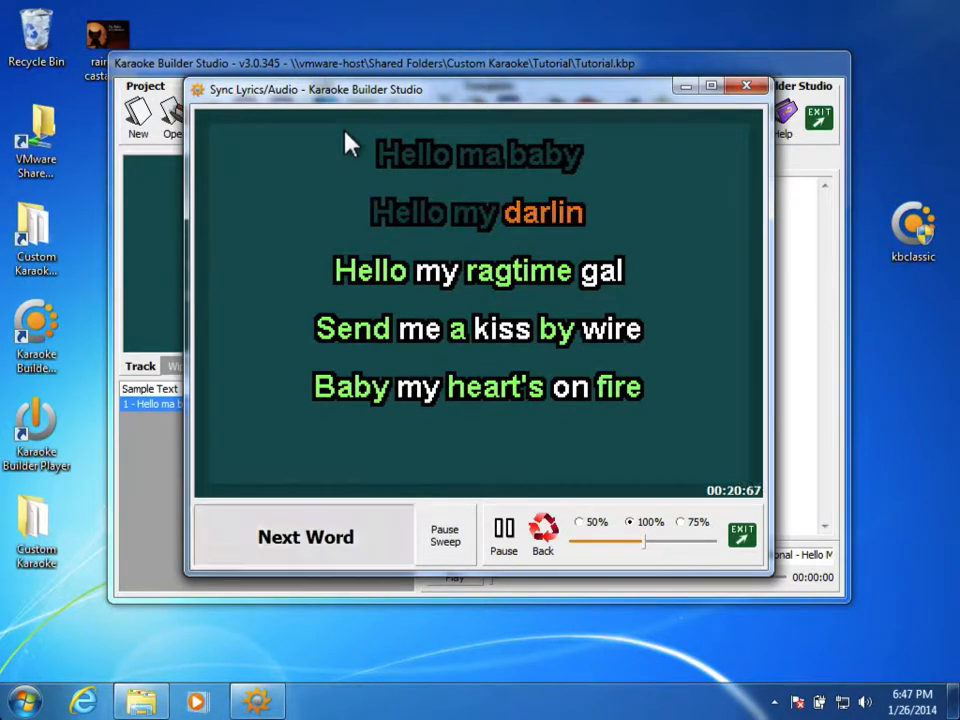
key("space")
key("space")
key("space")
key("space")
key("space")
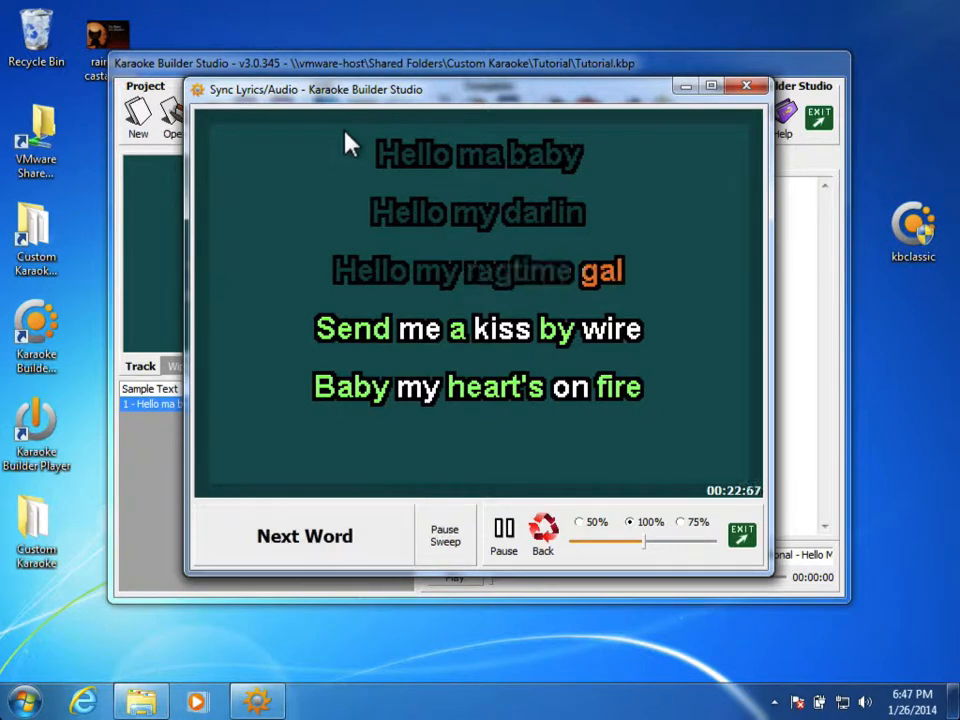
key("space")
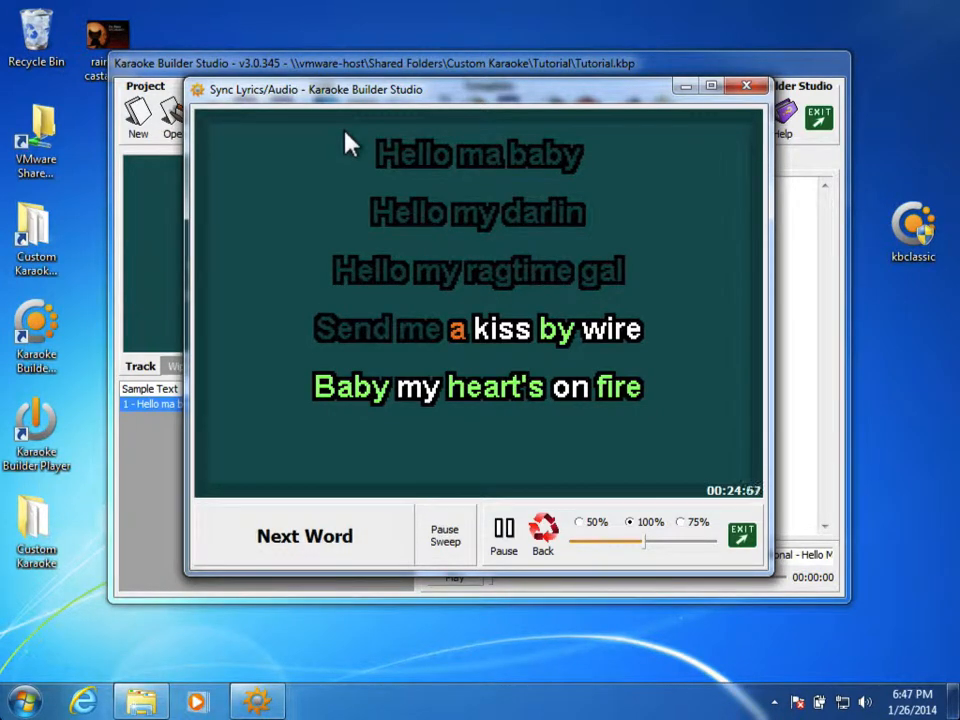
key("space")
key("space")
key("space")
key("space")
key("space")
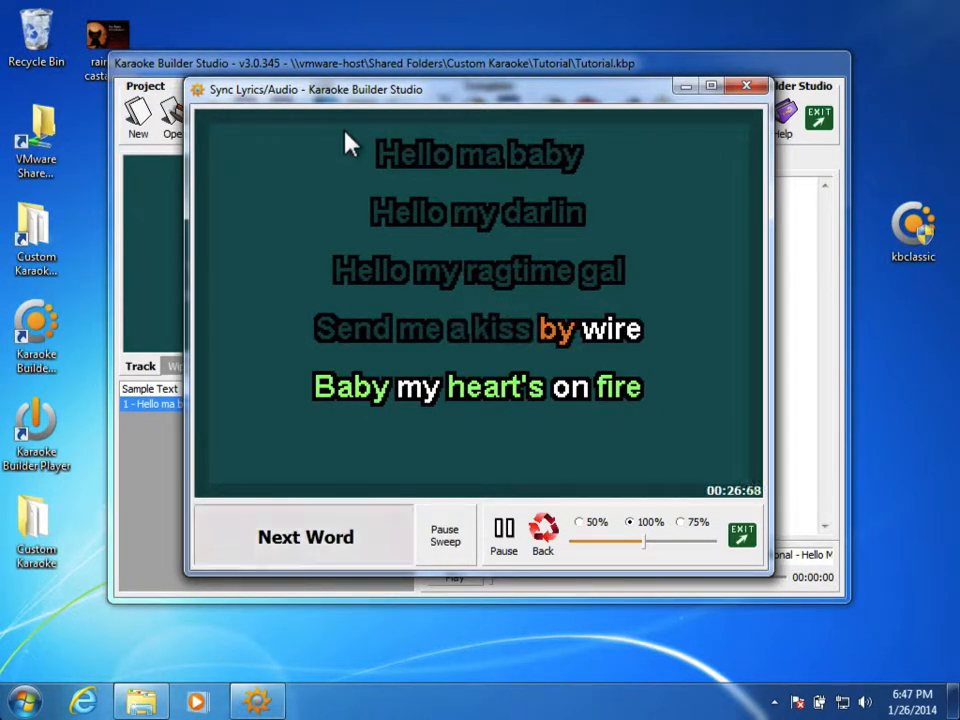
key("space")
key("space")
key("space")
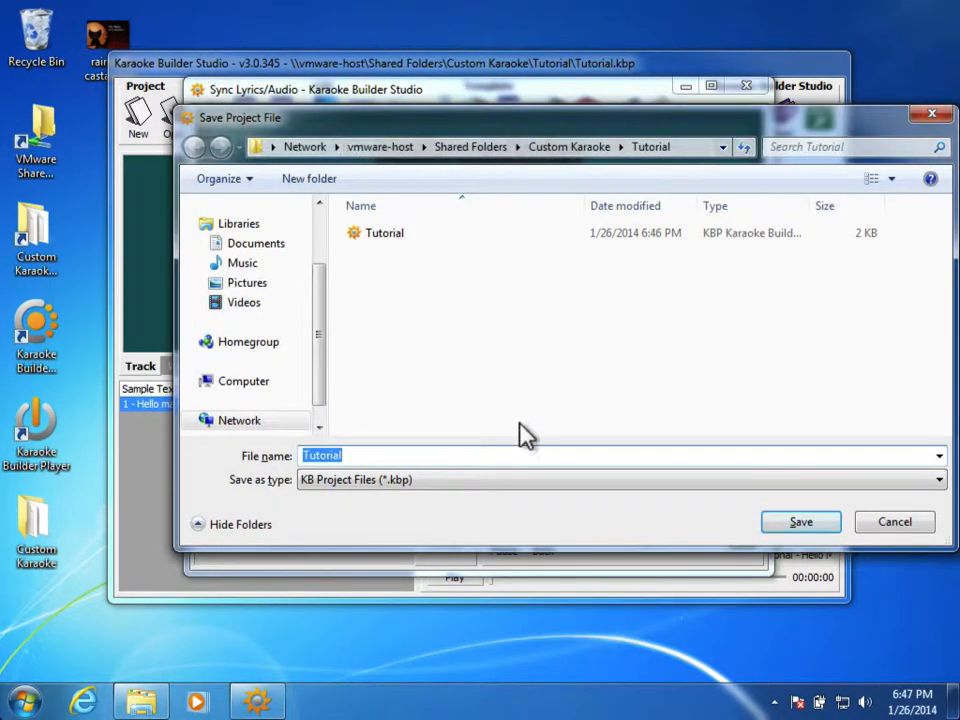
Step: Save the synced project, replacing the existing Tutorial.kbp
left_click(812, 522)
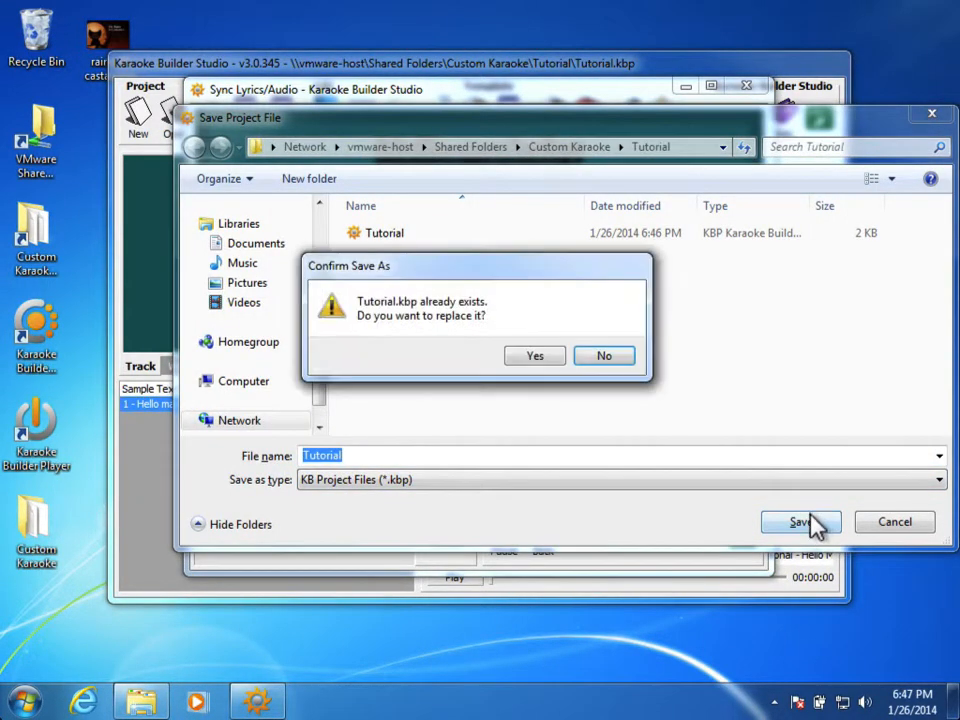
left_click(535, 357)
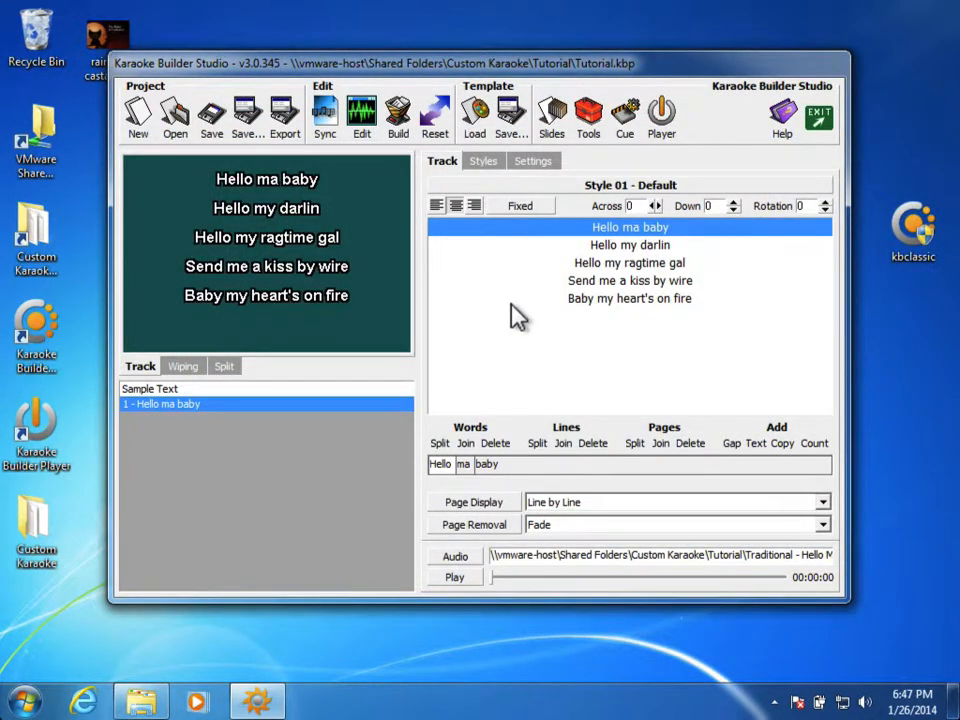
Step: In Edit Project, scroll Lyric Sweeping to check 'Hello my darlin' and 'Hello ma baby' word bars against the waveform
left_click(365, 118)
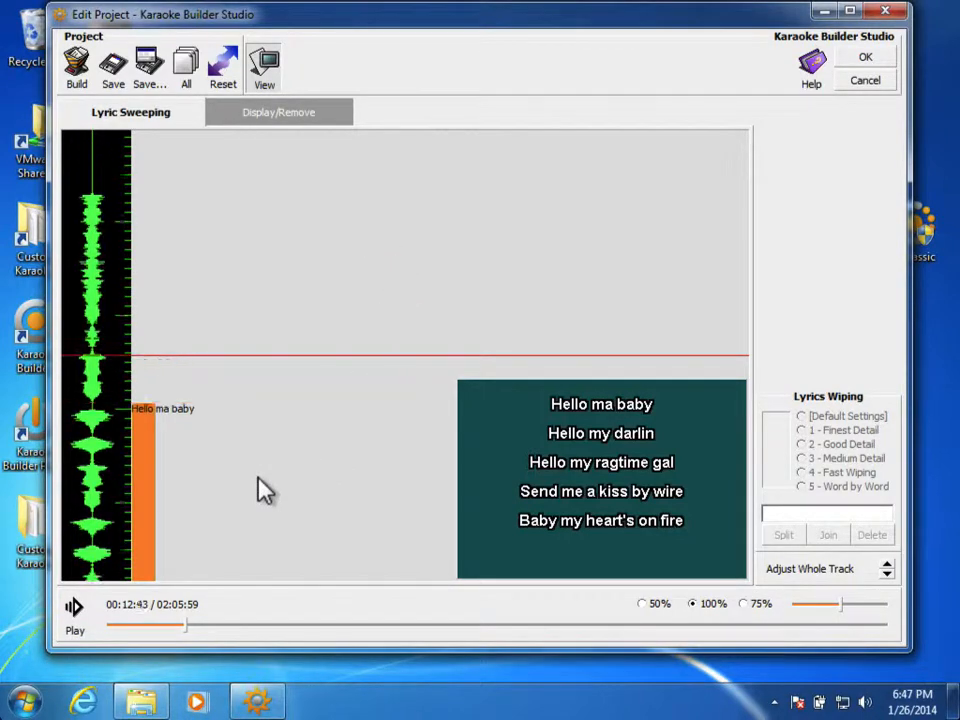
left_click_drag(258, 490, 268, 274)
left_click_drag(246, 527, 269, 326)
left_click_drag(258, 478, 259, 326)
left_click_drag(272, 484, 289, 140)
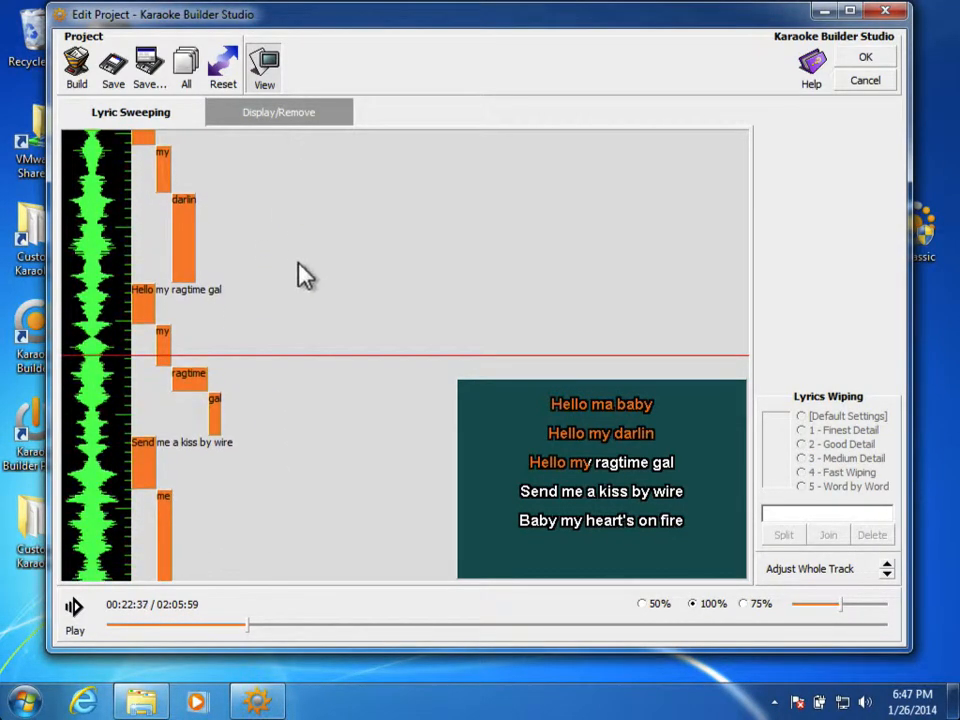
left_click_drag(300, 274, 328, 430)
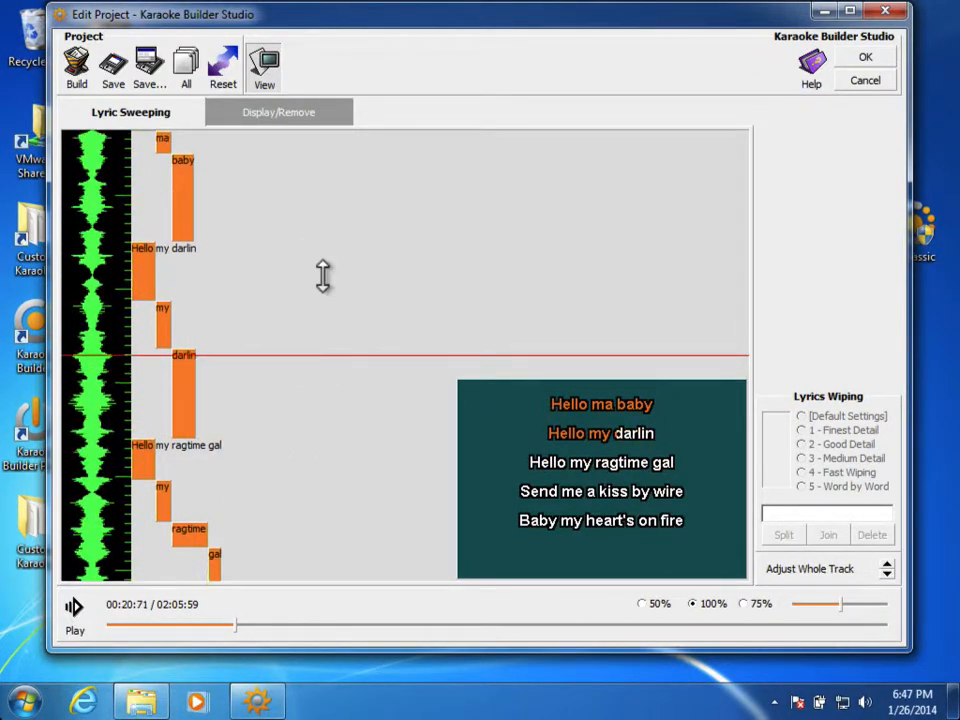
left_click_drag(324, 274, 354, 373)
left_click_drag(345, 276, 375, 414)
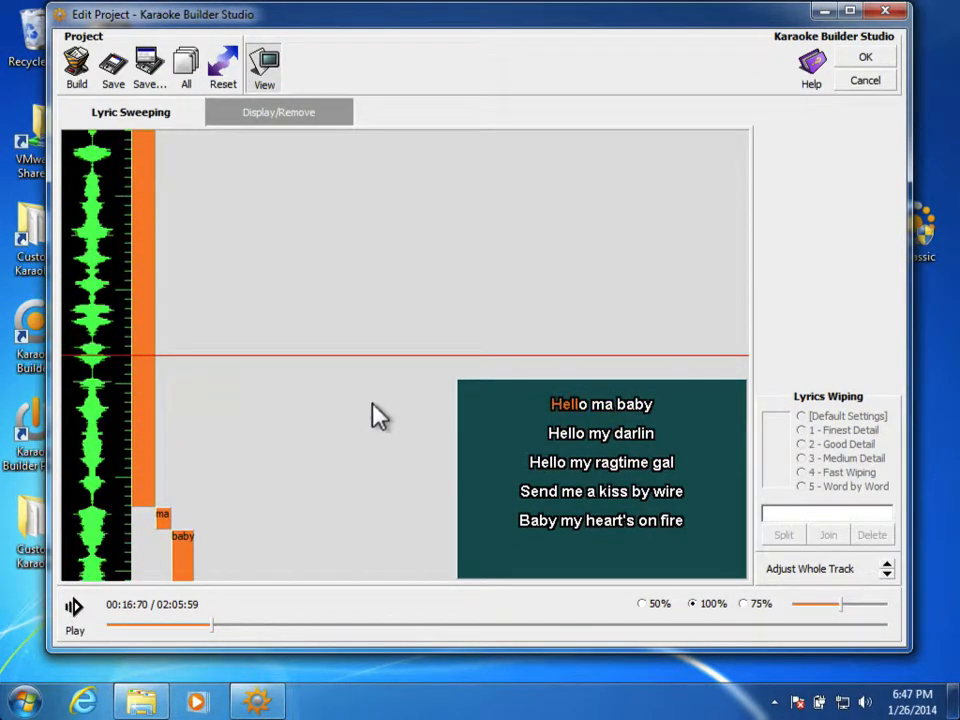
left_click_drag(343, 229, 331, 507)
left_click_drag(321, 298, 340, 428)
left_click_drag(296, 241, 307, 374)
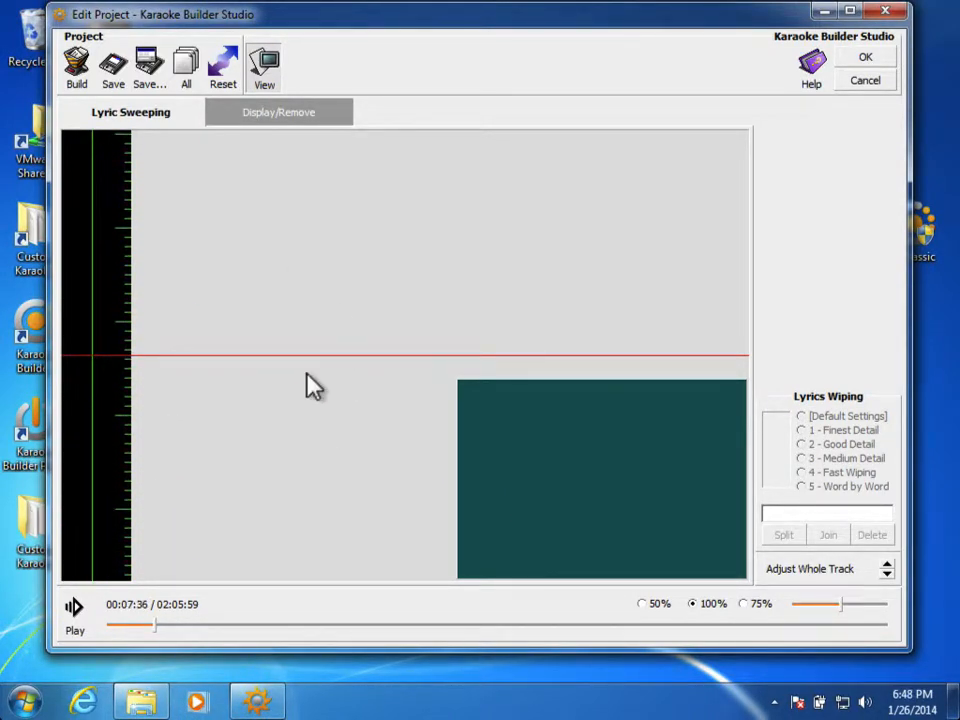
Step: Switch Edit Project to the Display/Remove view and rewind playback to 00:00:00
left_click(320, 115)
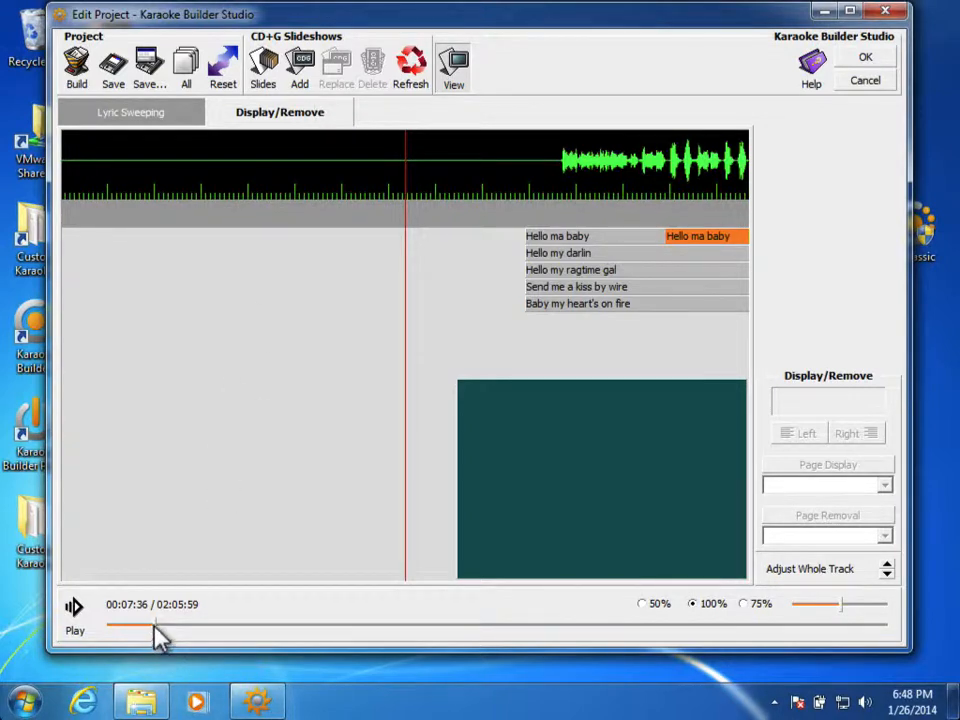
left_click_drag(160, 635, 105, 632)
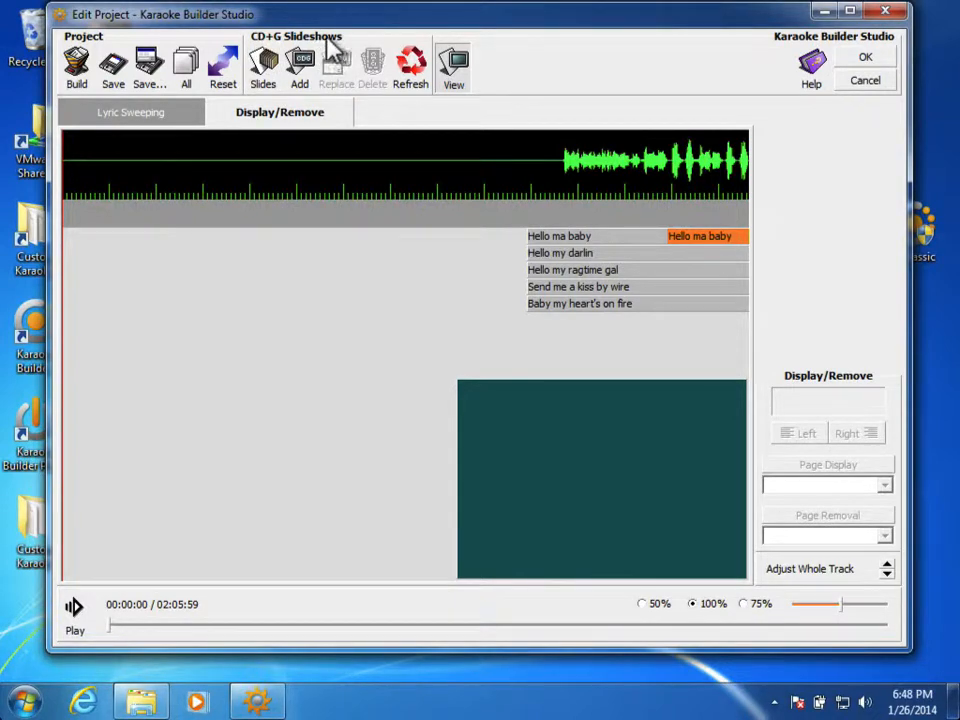
left_click(263, 82)
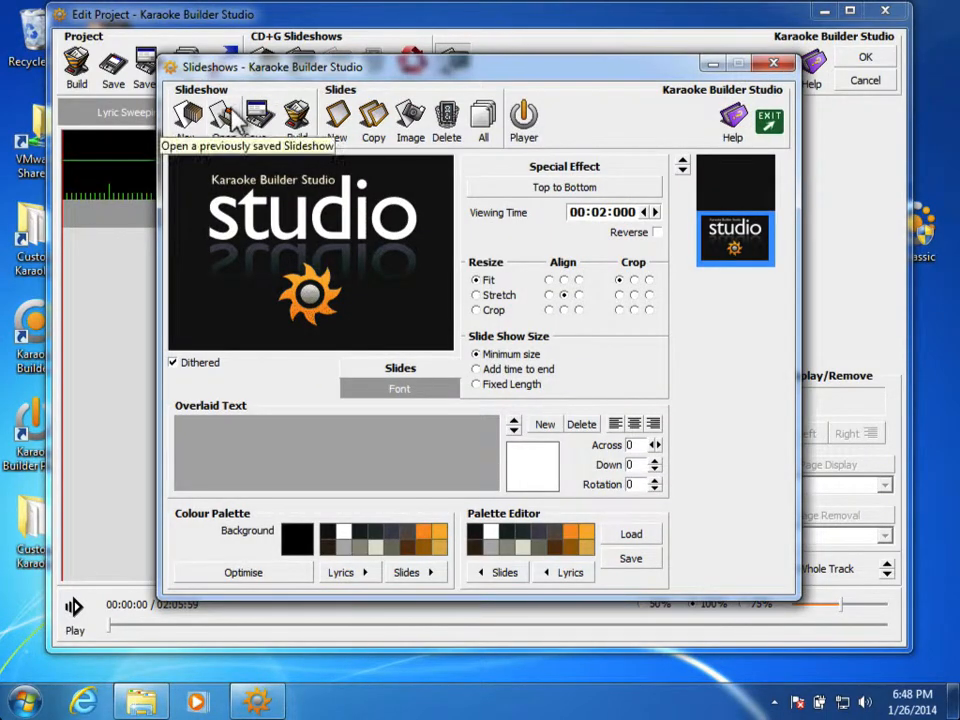
left_click(225, 118)
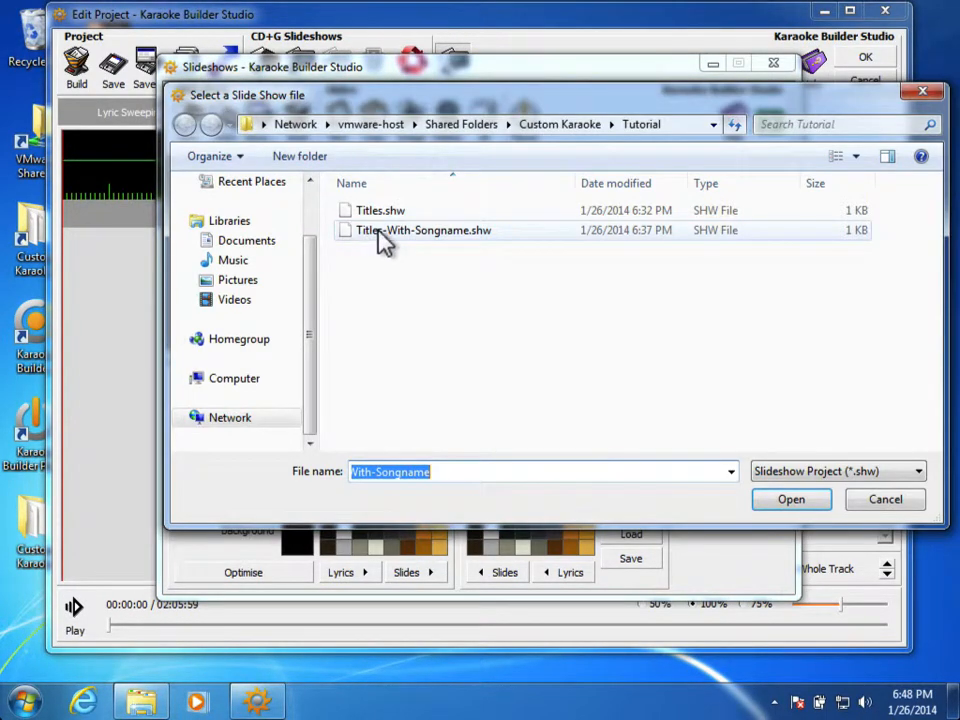
double_click(383, 231)
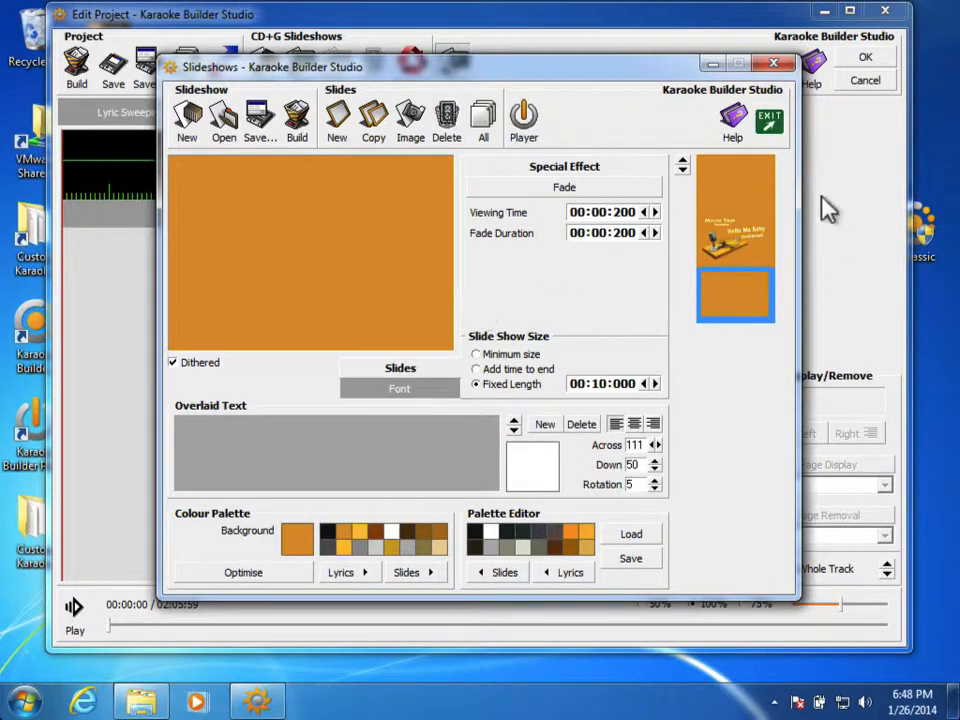
left_click(745, 242)
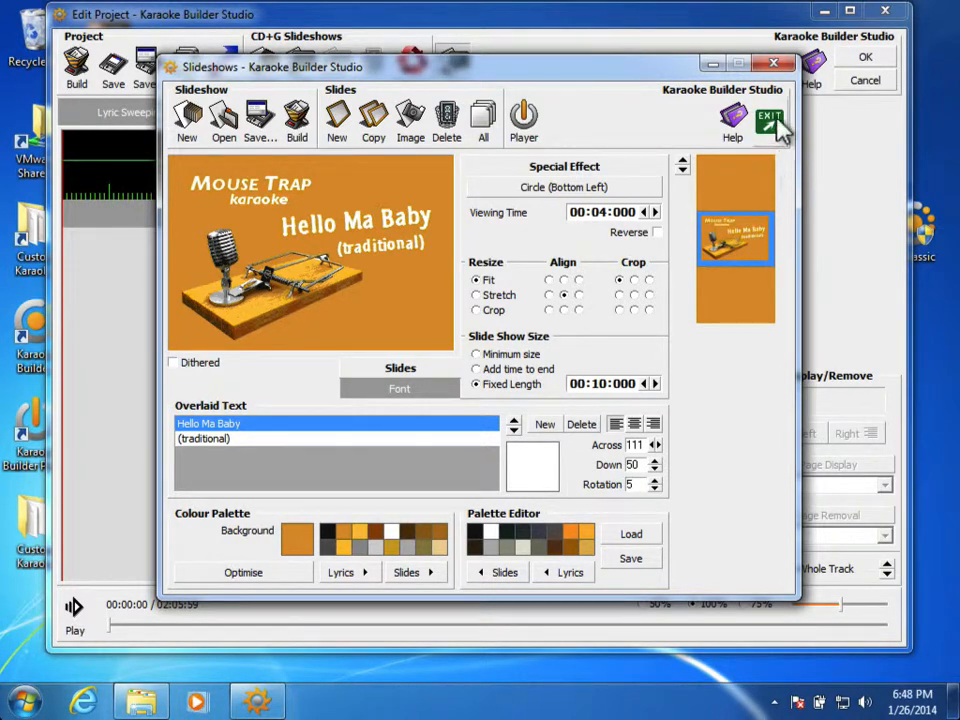
left_click(773, 65)
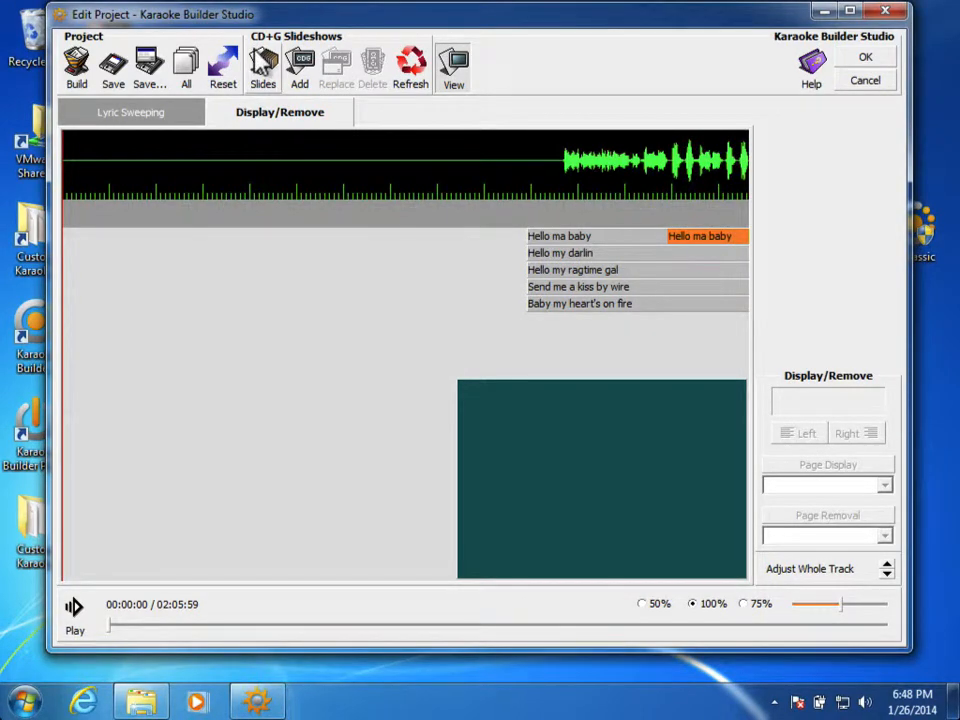
Step: Add the Titles.cdg slideshow from the Tutorial folder under CD+G Slideshows
left_click(300, 62)
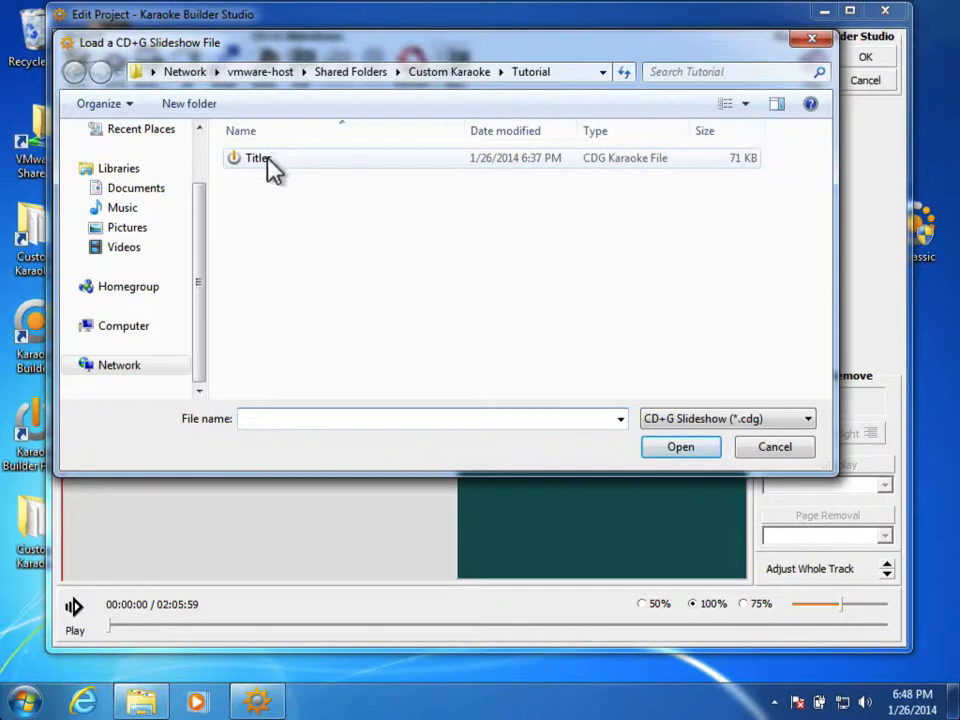
double_click(270, 168)
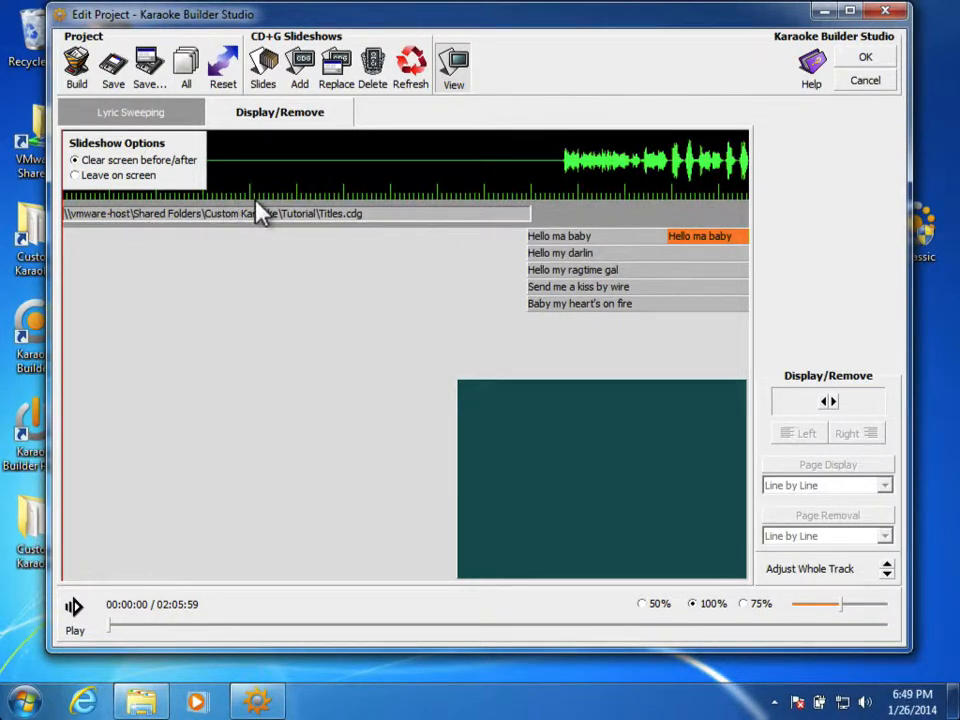
Step: Move the five lyric line bars so they start exactly where the Titles.cdg bar ends
left_click(541, 243)
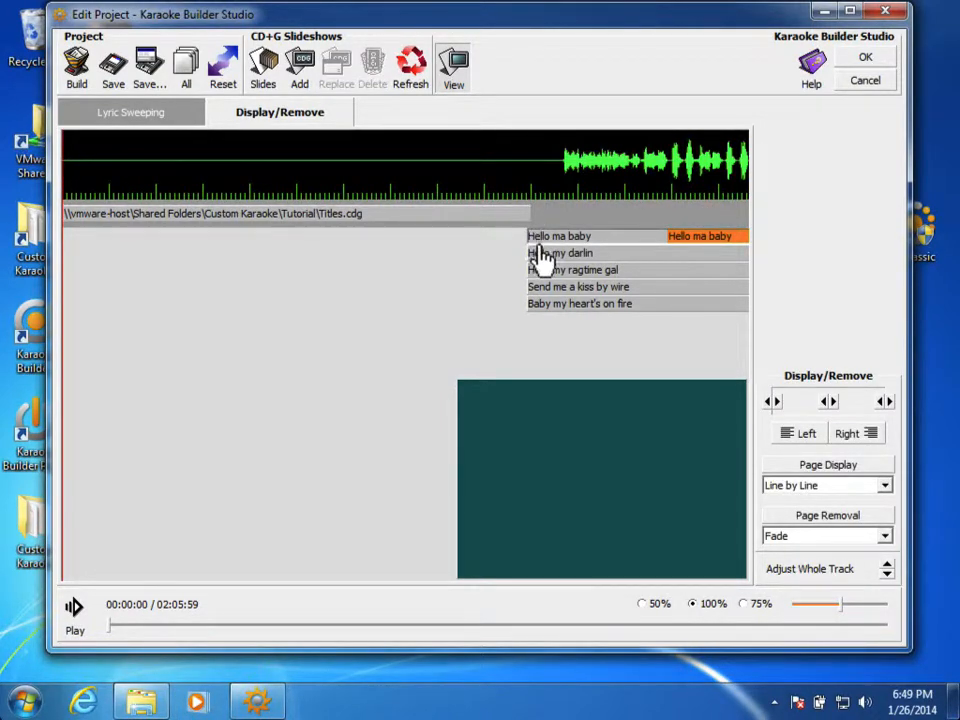
left_click_drag(540, 270, 544, 270)
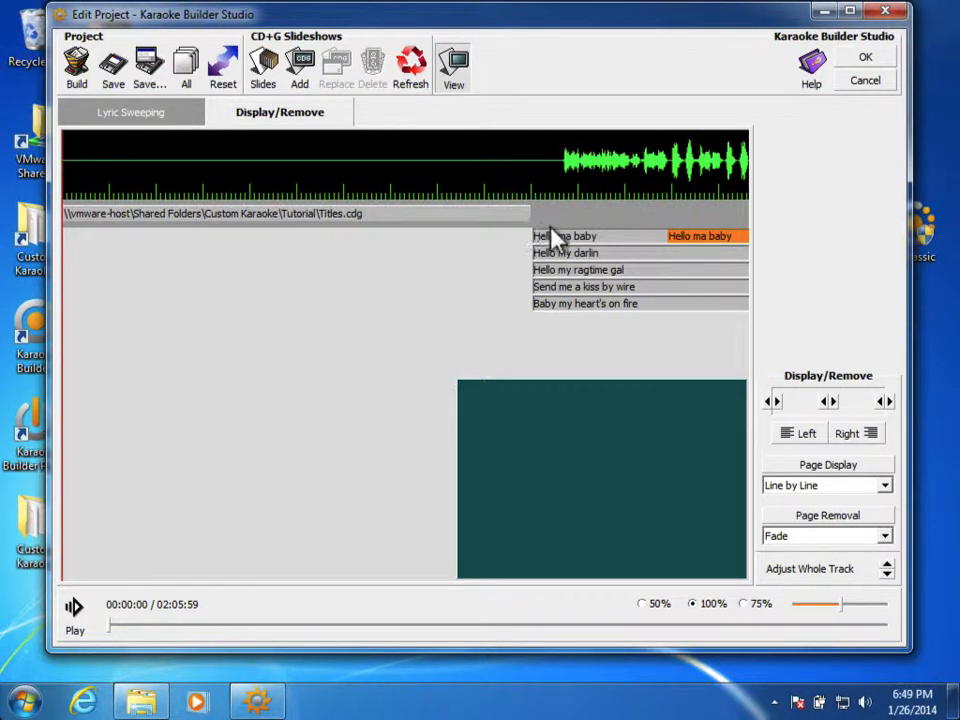
left_click_drag(558, 246, 556, 246)
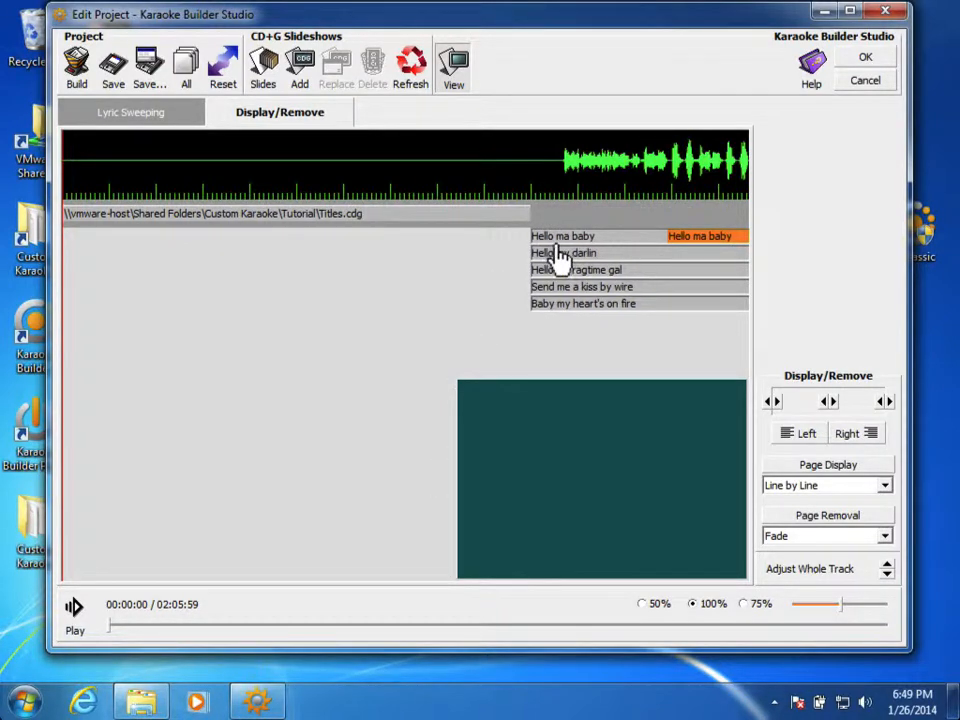
key("Left")
key("Left")
key("Left")
key("Left")
key("Left")
key("Left")
key("Left")
key("Left")
key("Left")
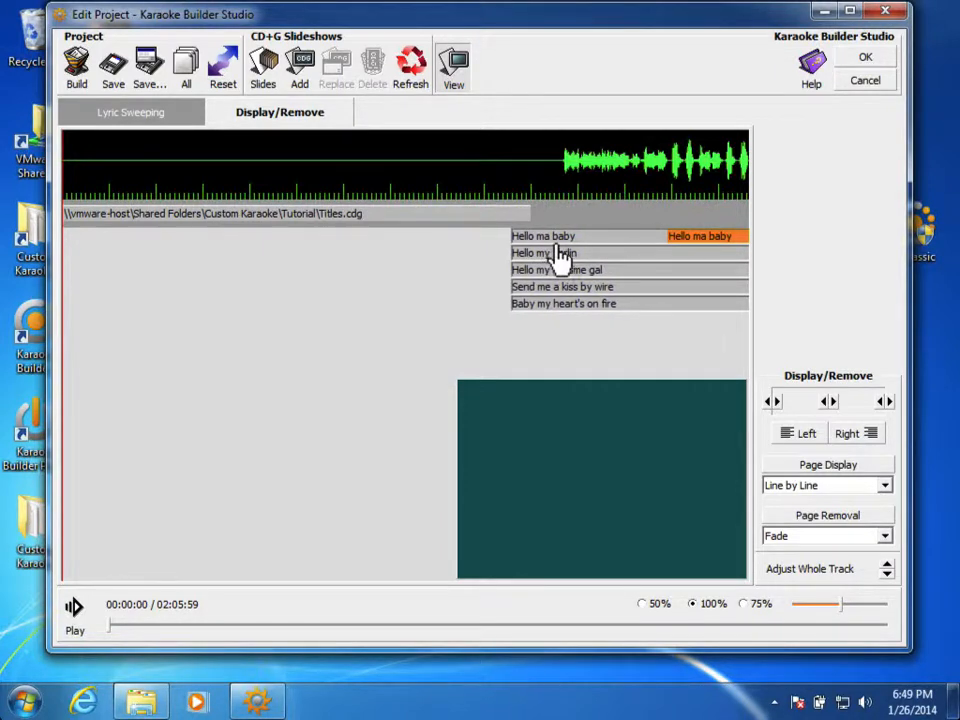
key("Left")
key("Left")
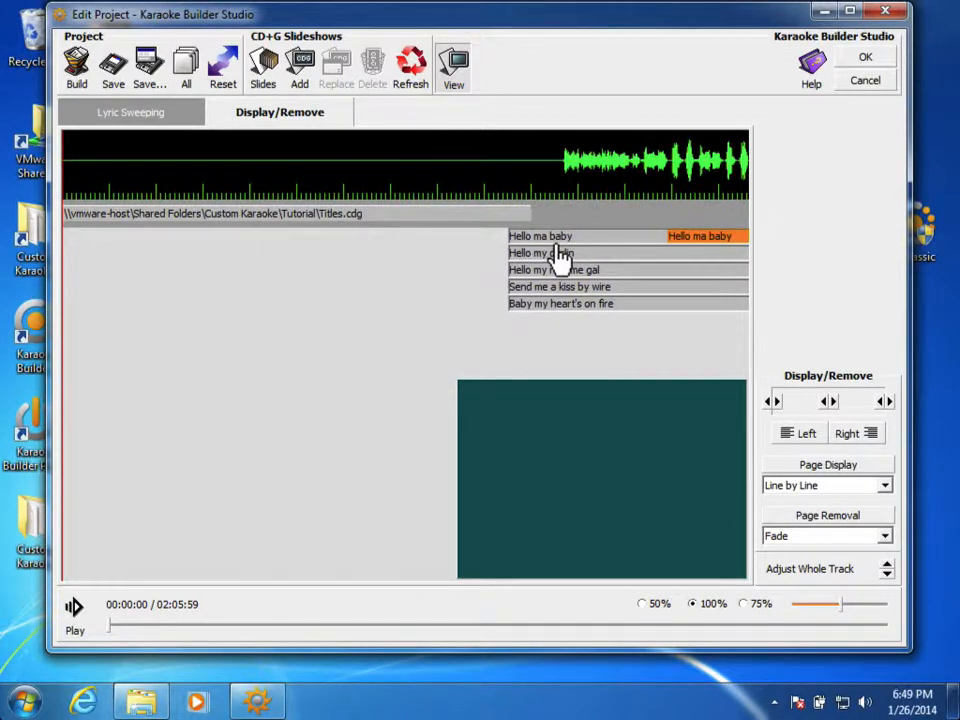
key("Right")
key("Right")
key("Right")
key("Right")
key("Right")
key("Right")
key("Right")
key("Right")
key("Right")
key("Right")
key("Right")
key("Right")
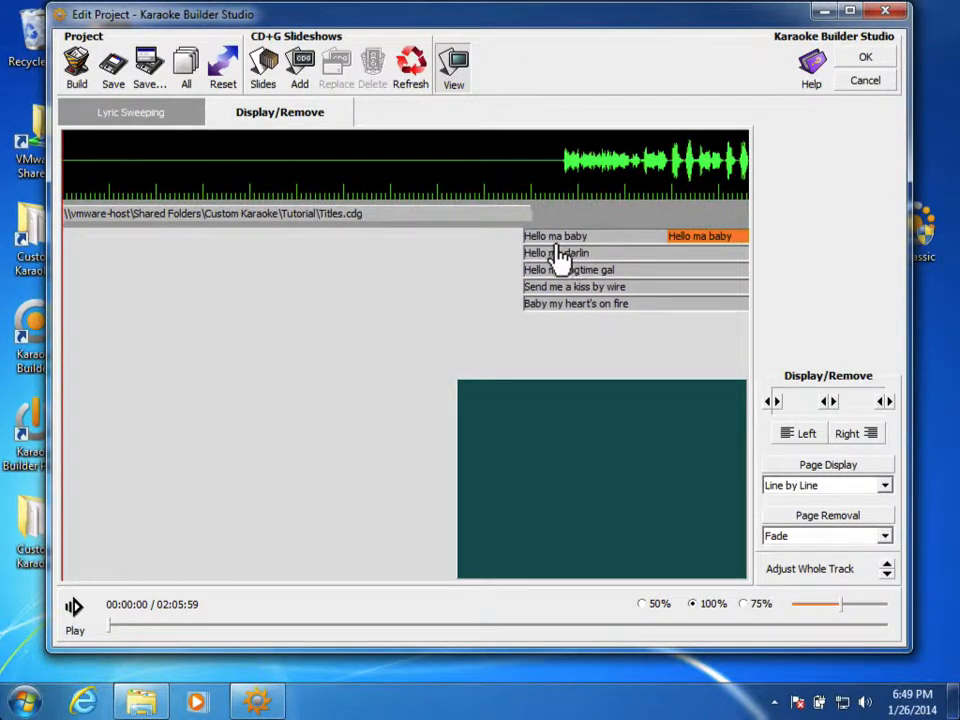
key("Right")
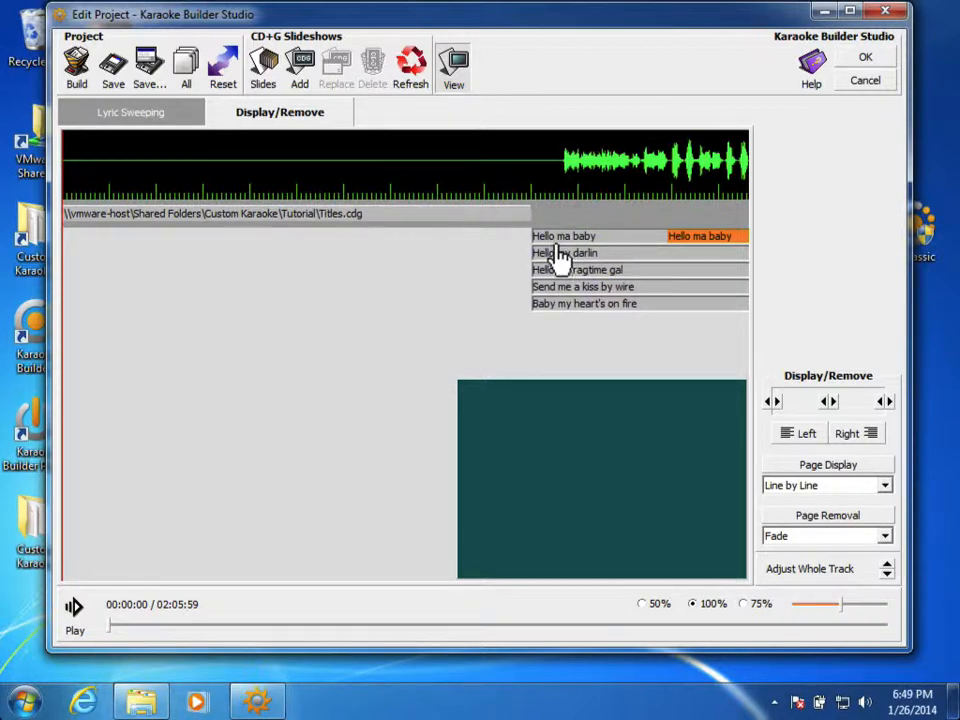
key("Right")
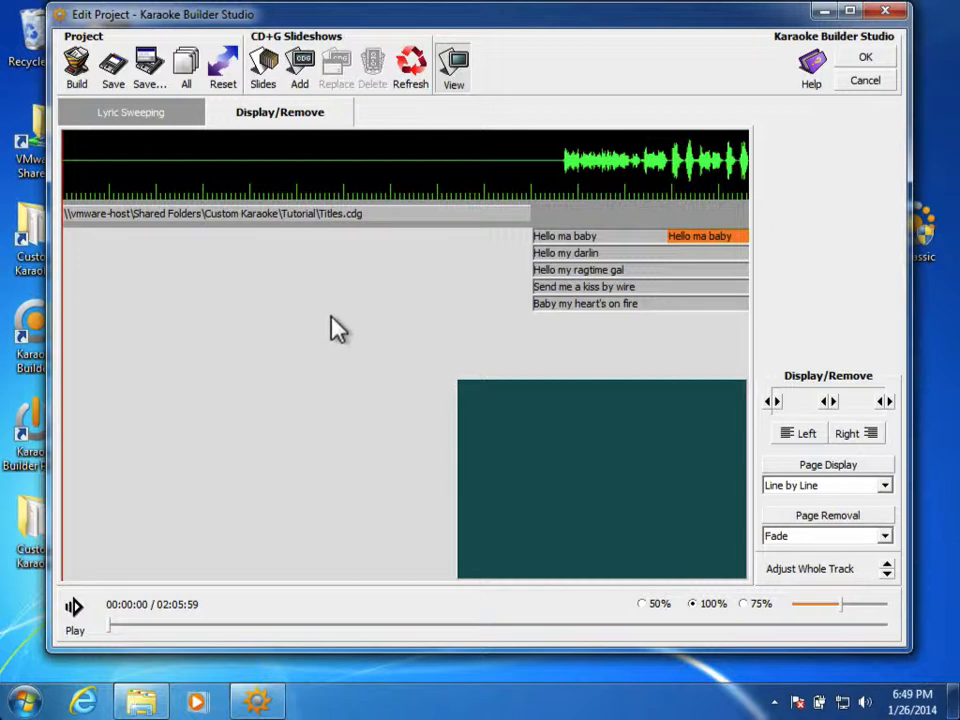
Step: Build a .CDG file named 'Traditional - Hello Ma Baby' in the Tutorial folder
left_click(78, 66)
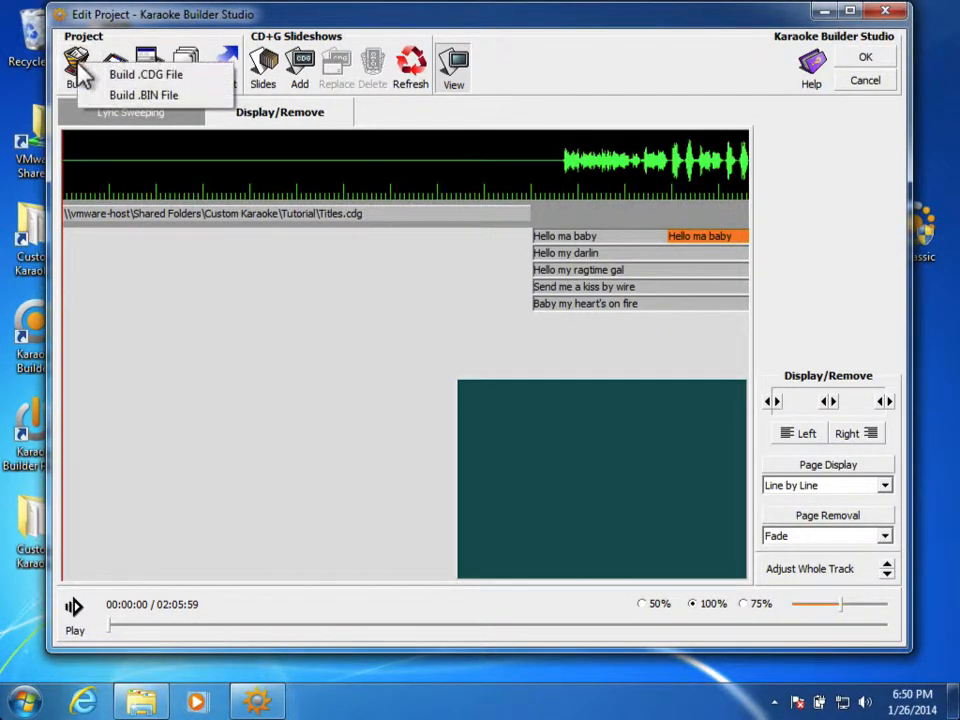
left_click(140, 78)
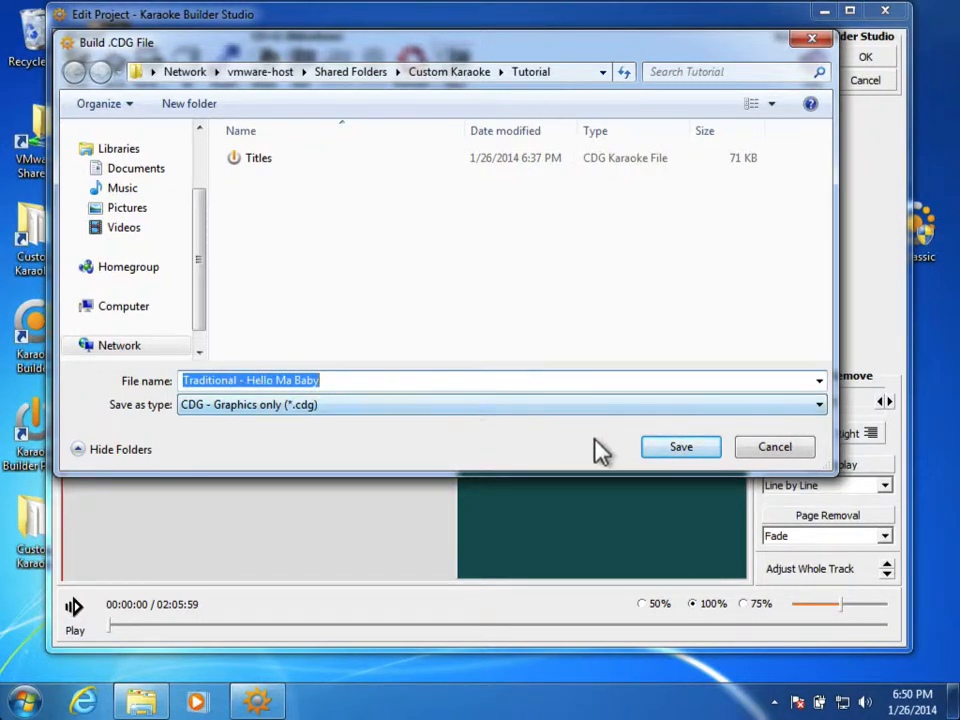
left_click(663, 452)
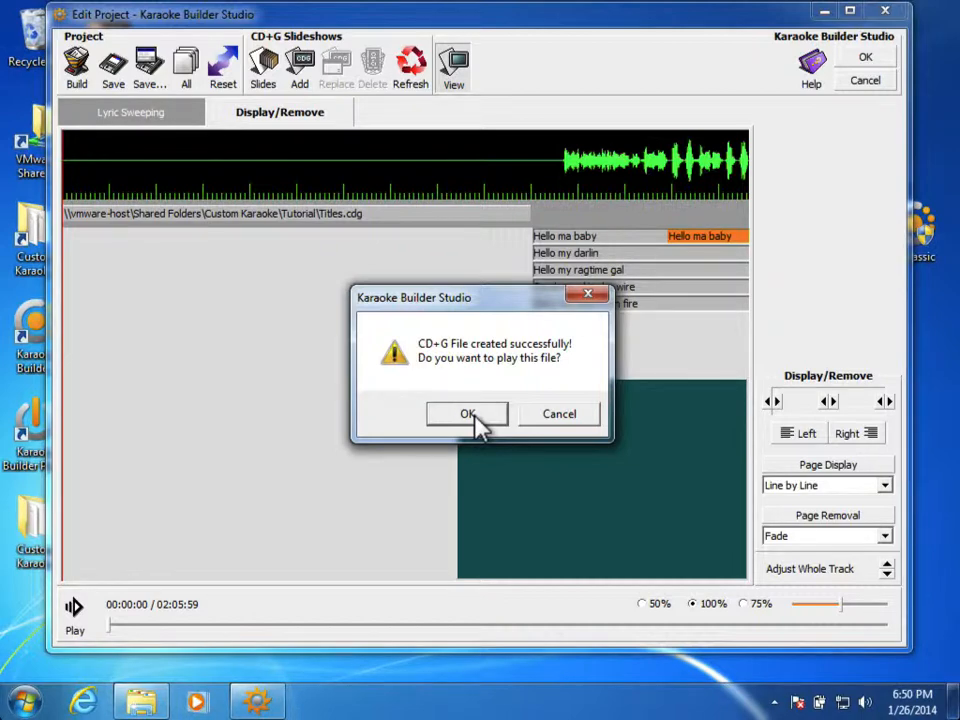
Step: Play the built CD+G, close the player, then select the Titles.cdg bar and the lyric lines
left_click(476, 423)
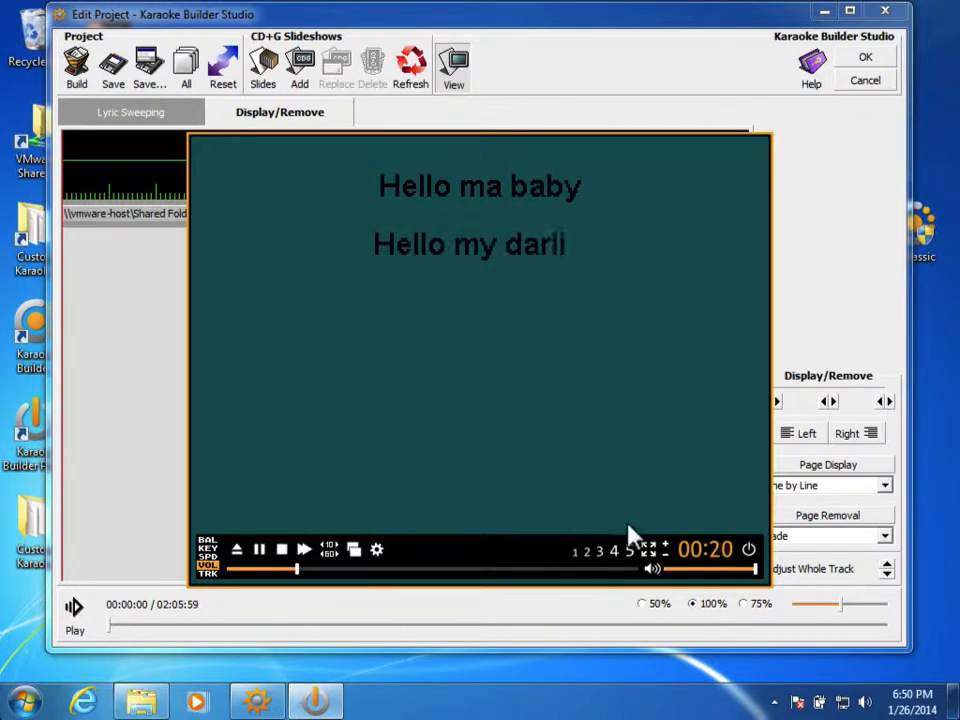
left_click(743, 546)
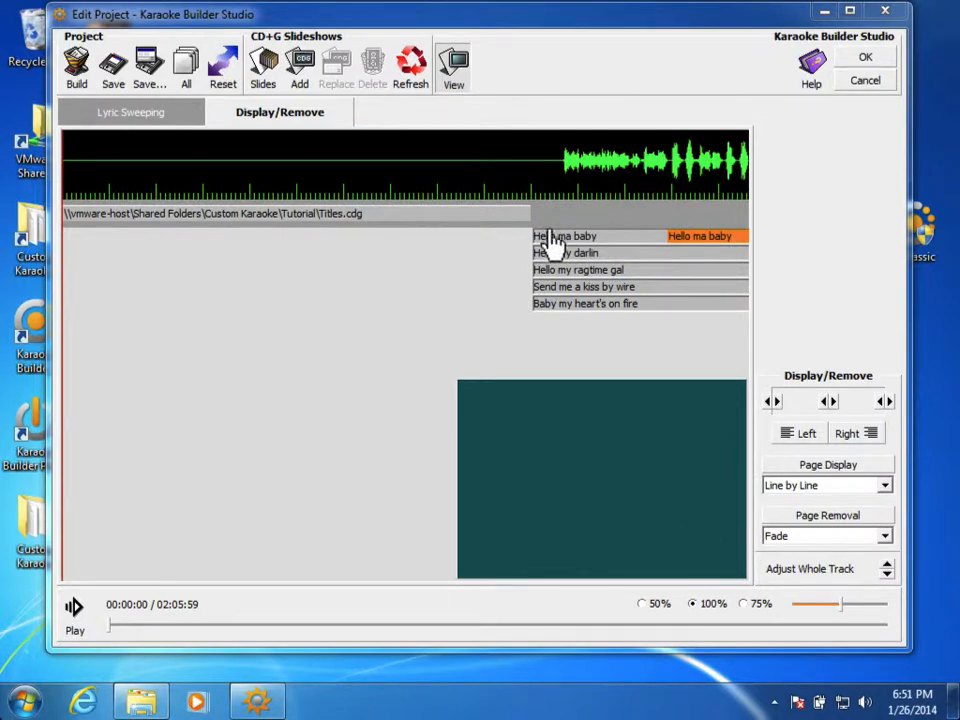
left_click(507, 214)
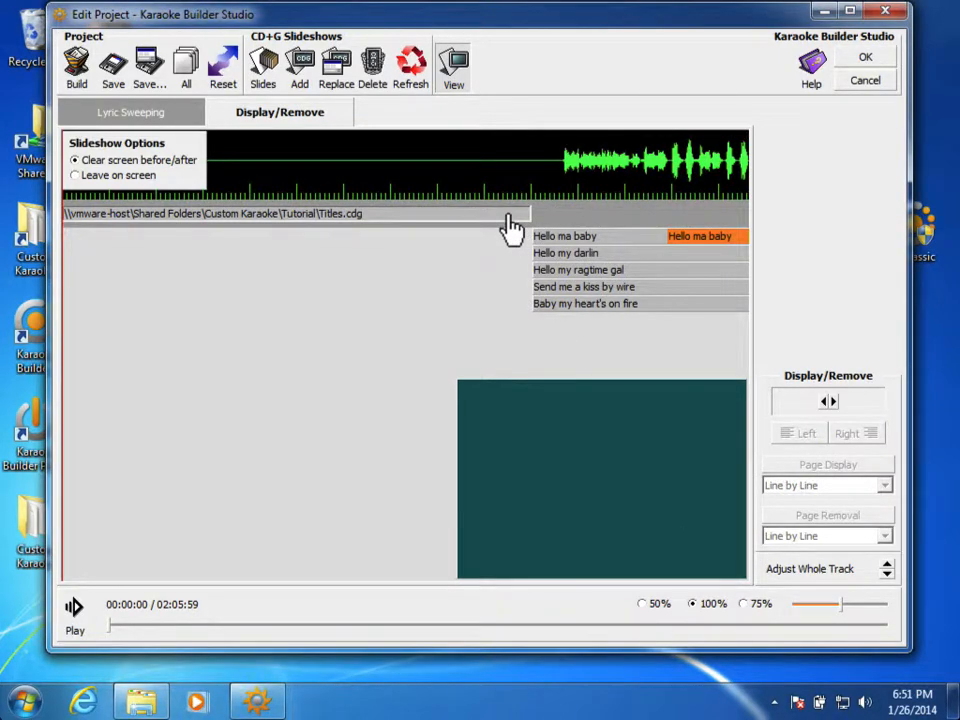
left_click(600, 250)
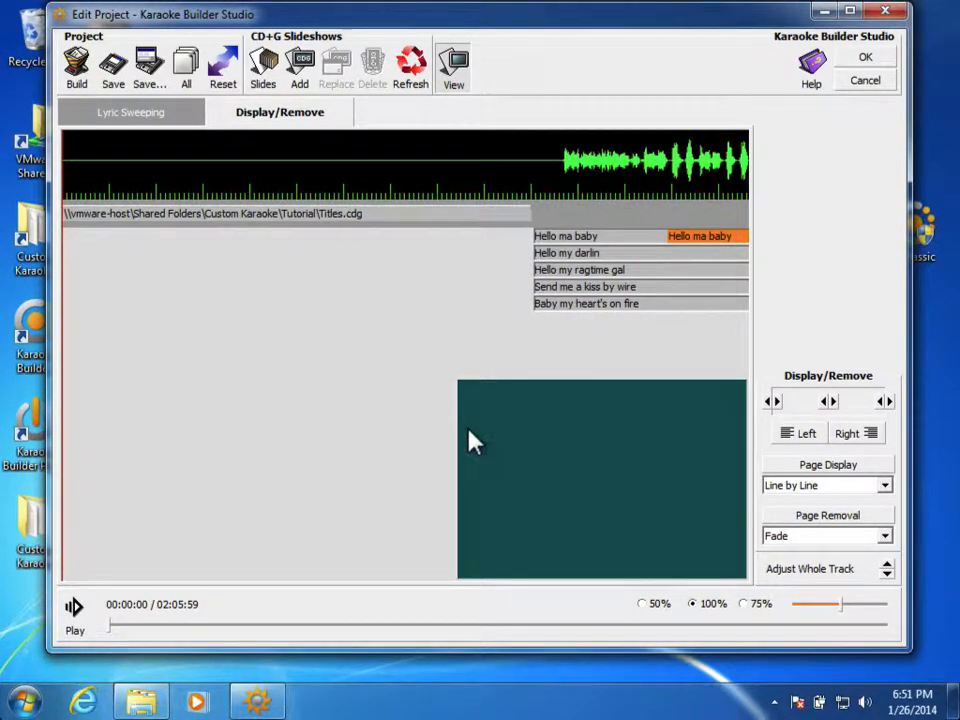
Step: Nudge the lyrics one step later, rebuild 'Traditional - Hello Ma Baby' over the old file, and preview it
key("Right")
key("Right")
key("Right")
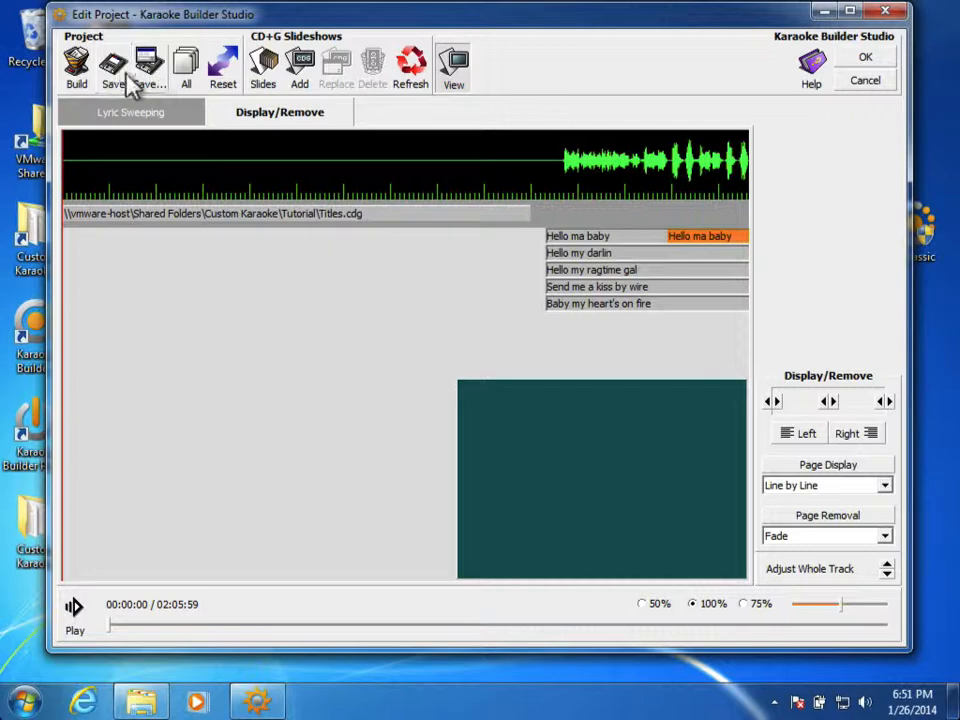
left_click(75, 70)
left_click(127, 77)
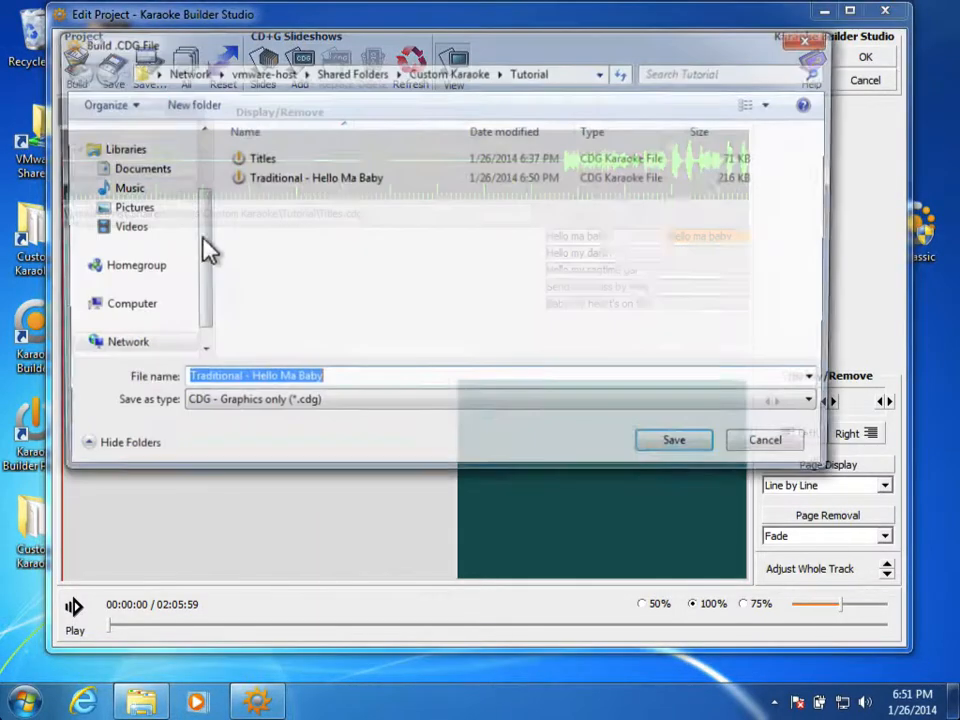
left_click(675, 452)
left_click(536, 357)
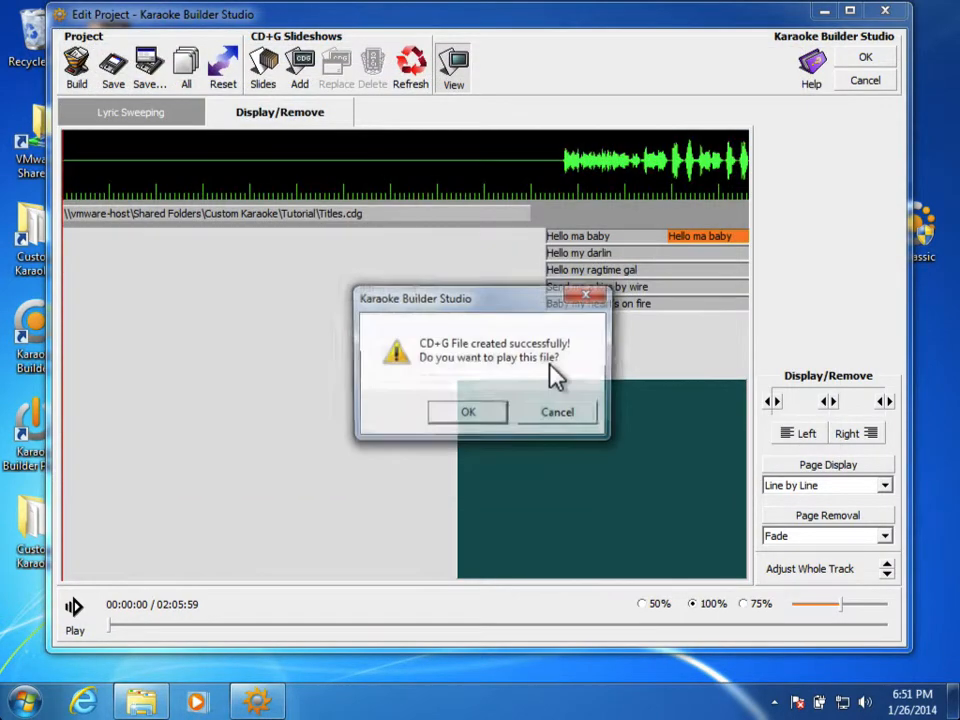
left_click(468, 414)
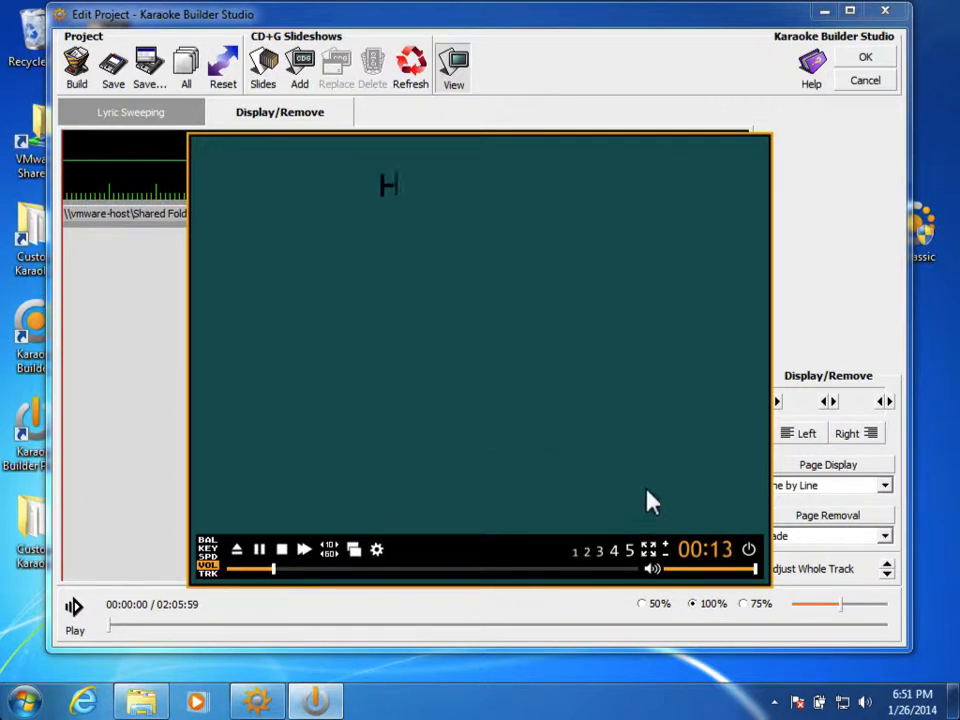
left_click(752, 551)
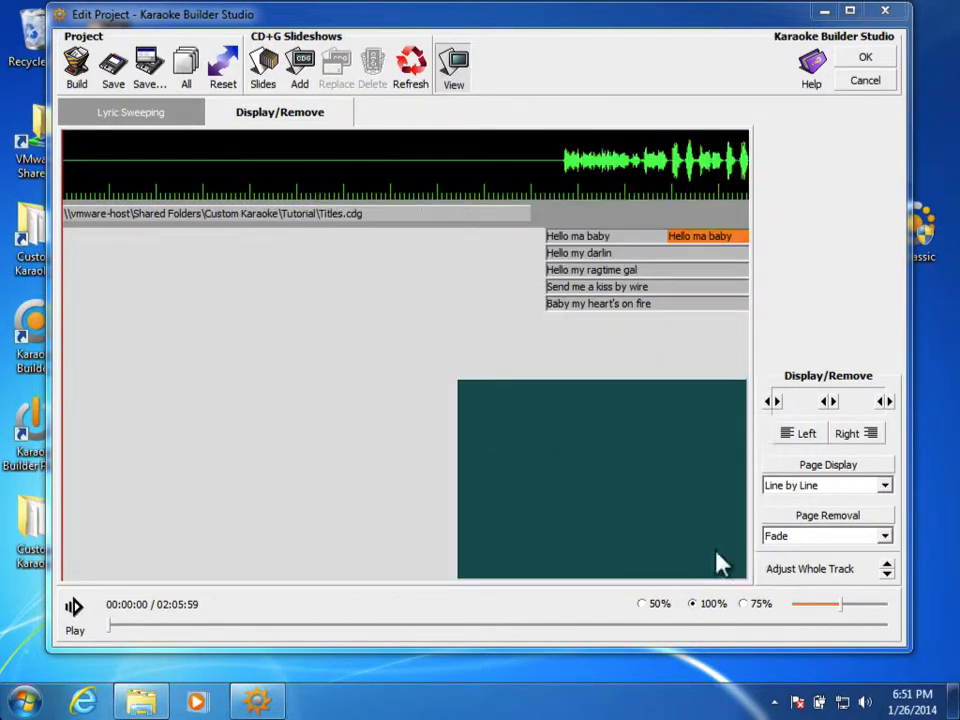
Step: Select the Titles.cdg slideshow bar and open it in the Slideshows editor
left_click(437, 216)
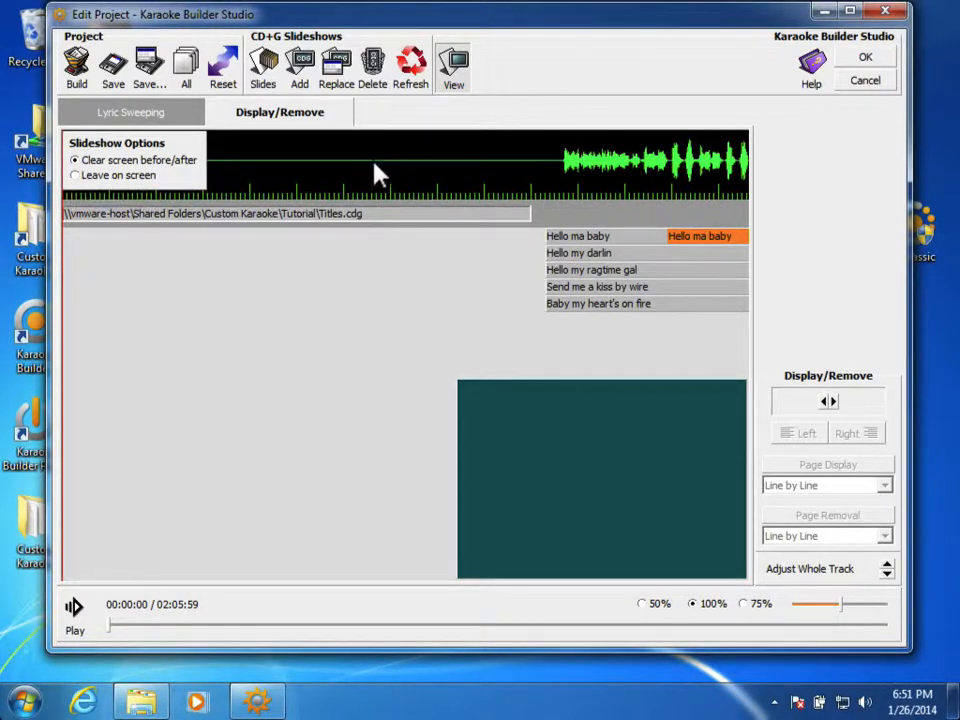
left_click(263, 78)
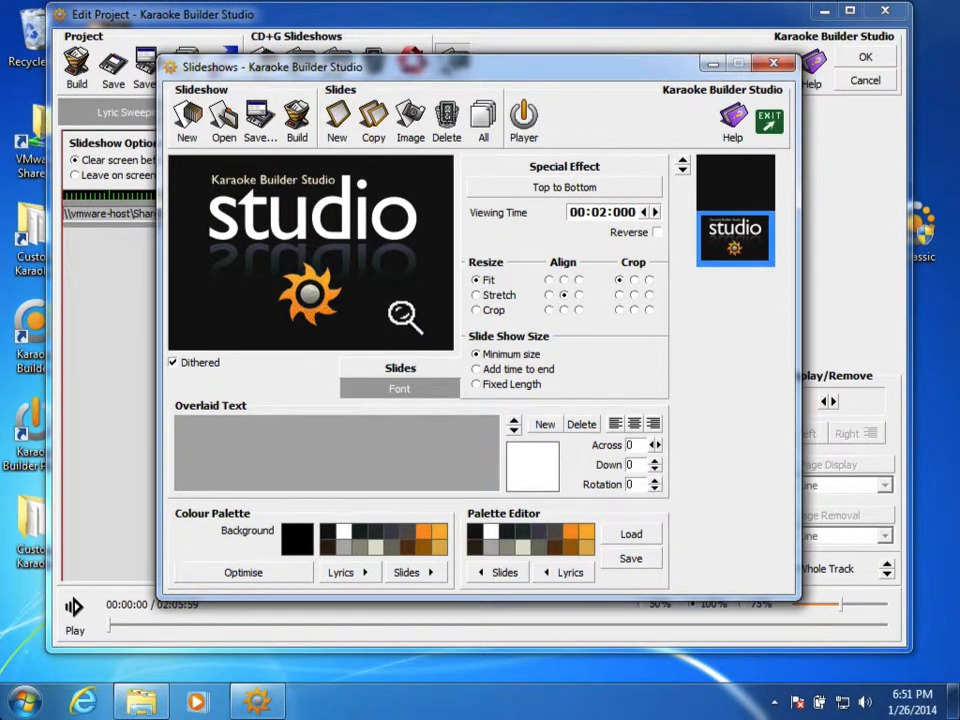
Step: Load Titles-With-Songname.shw and shorten its fixed length to 00:08:000
left_click(228, 128)
double_click(400, 230)
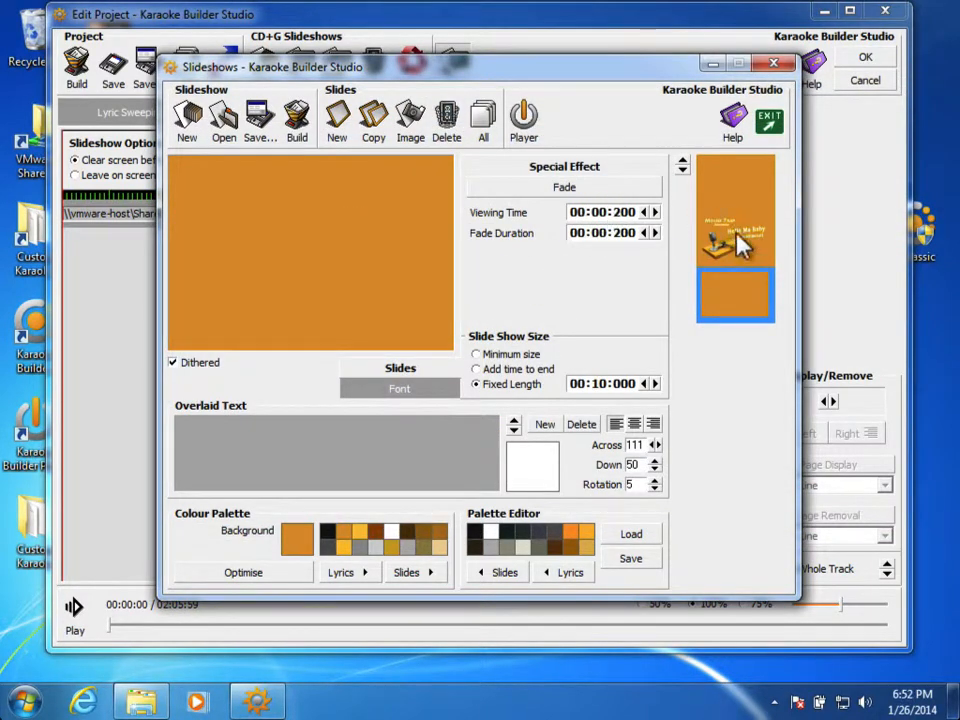
left_click(735, 250)
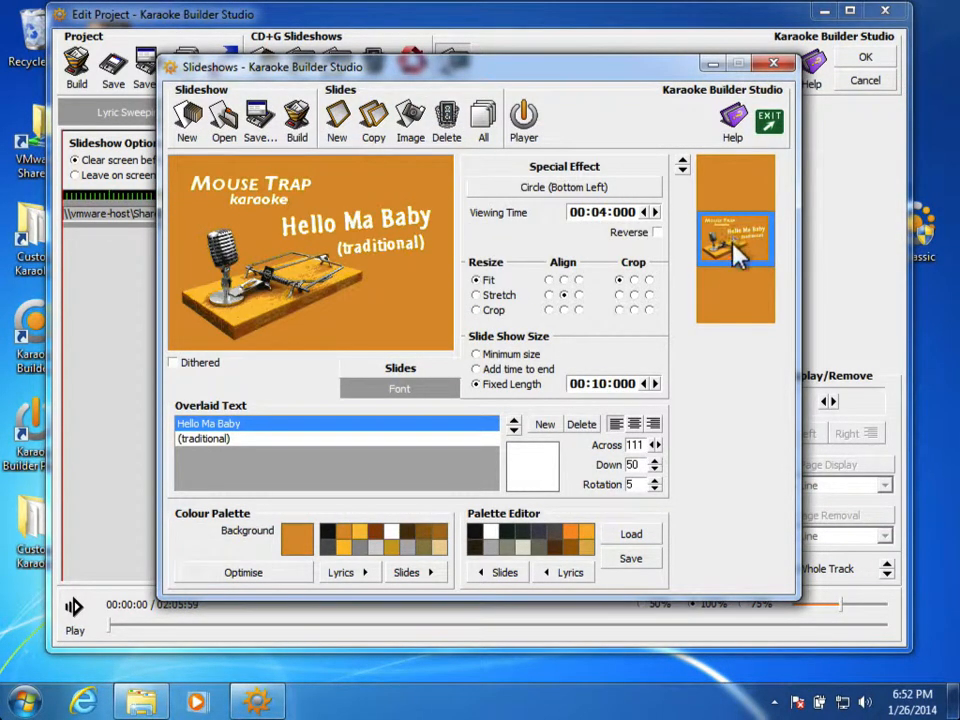
left_click(737, 308)
left_click(644, 383)
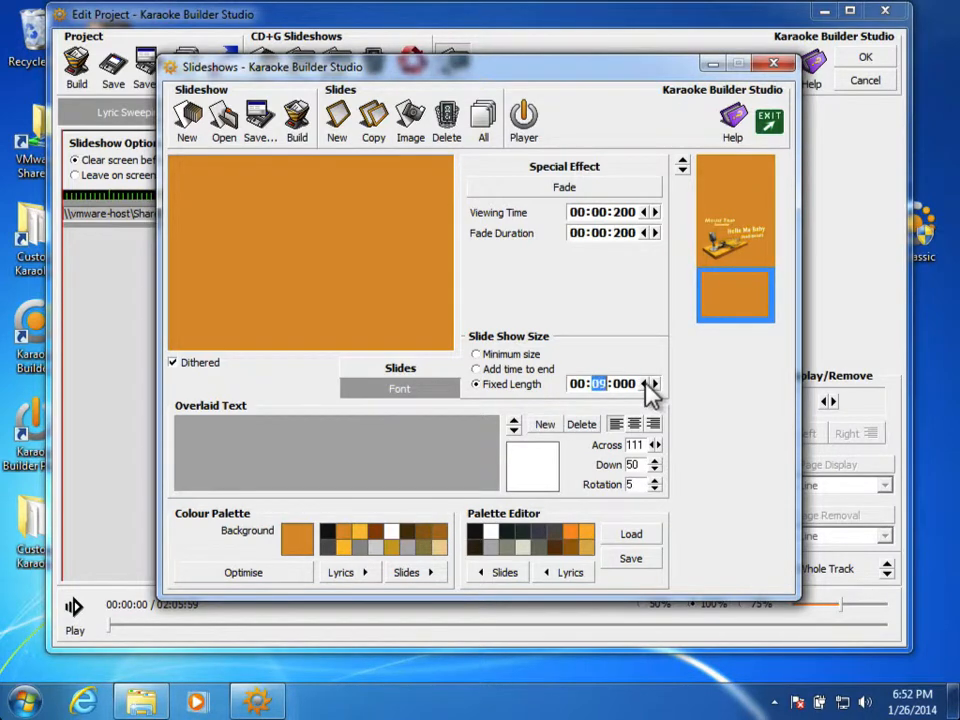
left_click(644, 383)
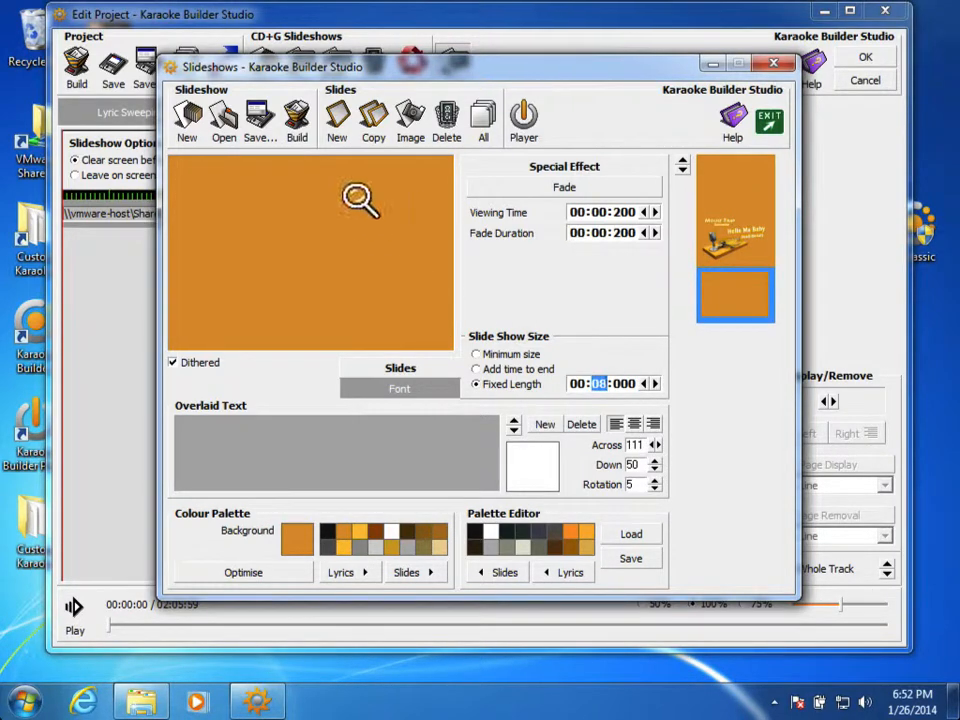
Step: Resave Titles-With-Songname.shw over the existing file and start building it as CD+G
left_click(257, 130)
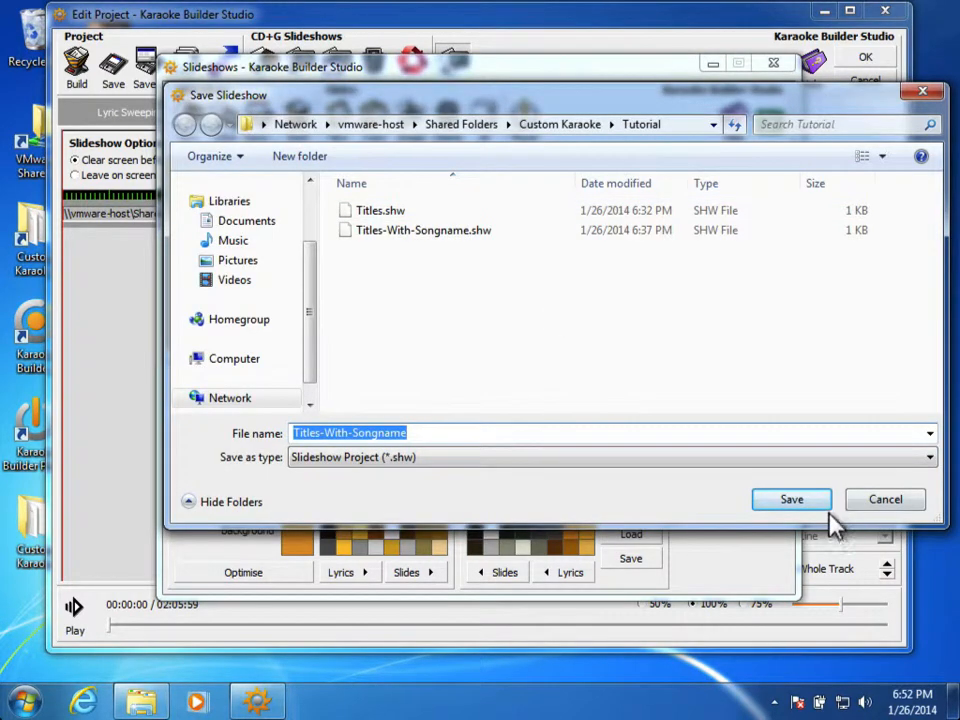
left_click(824, 511)
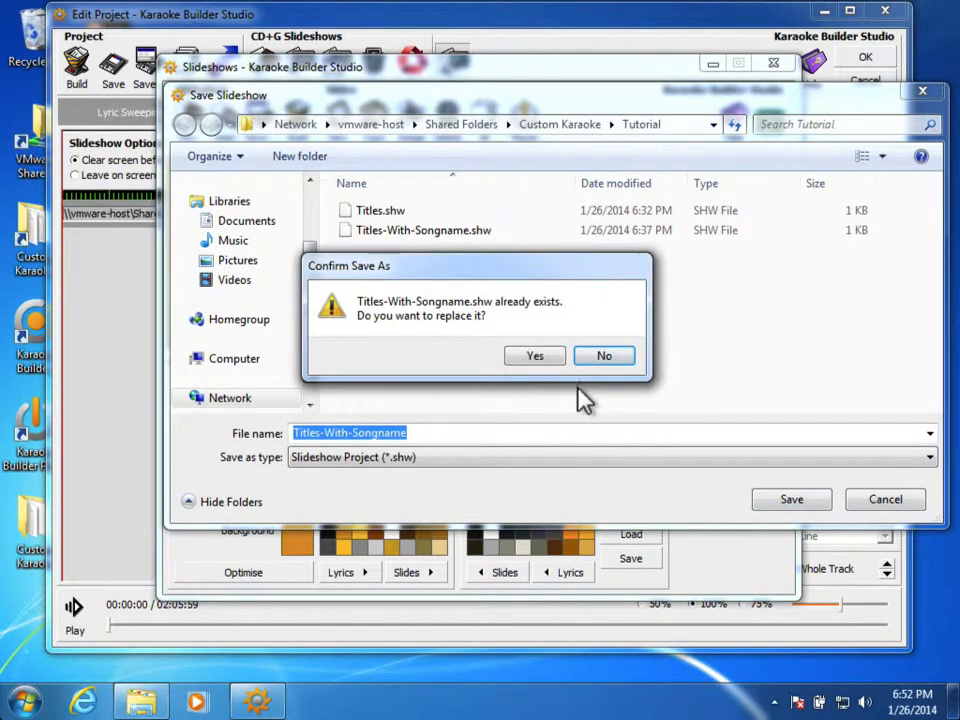
left_click(537, 357)
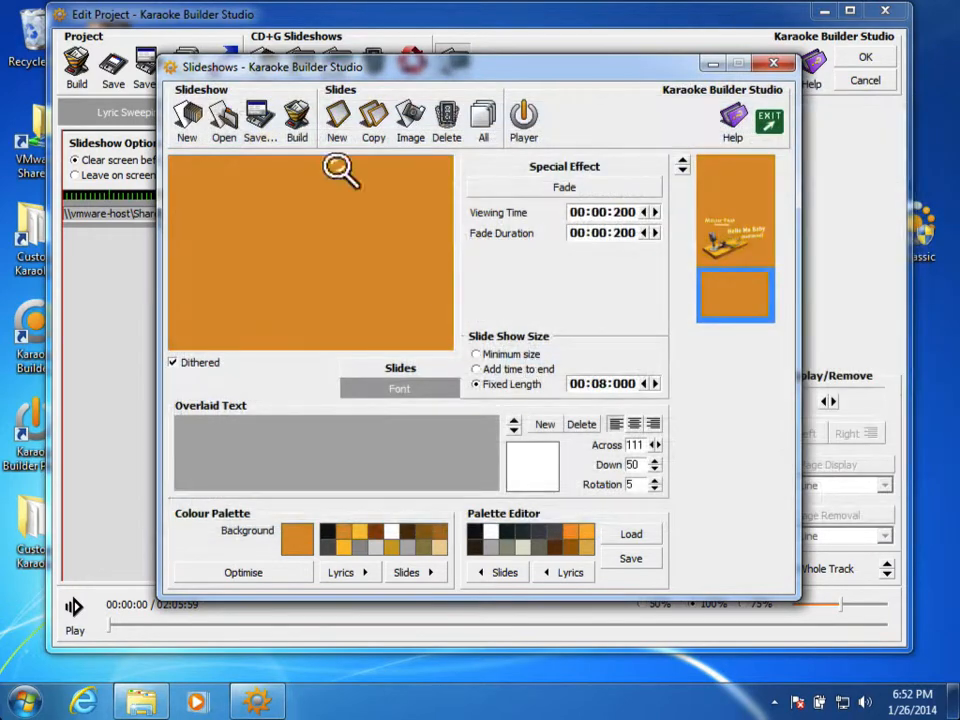
left_click(298, 130)
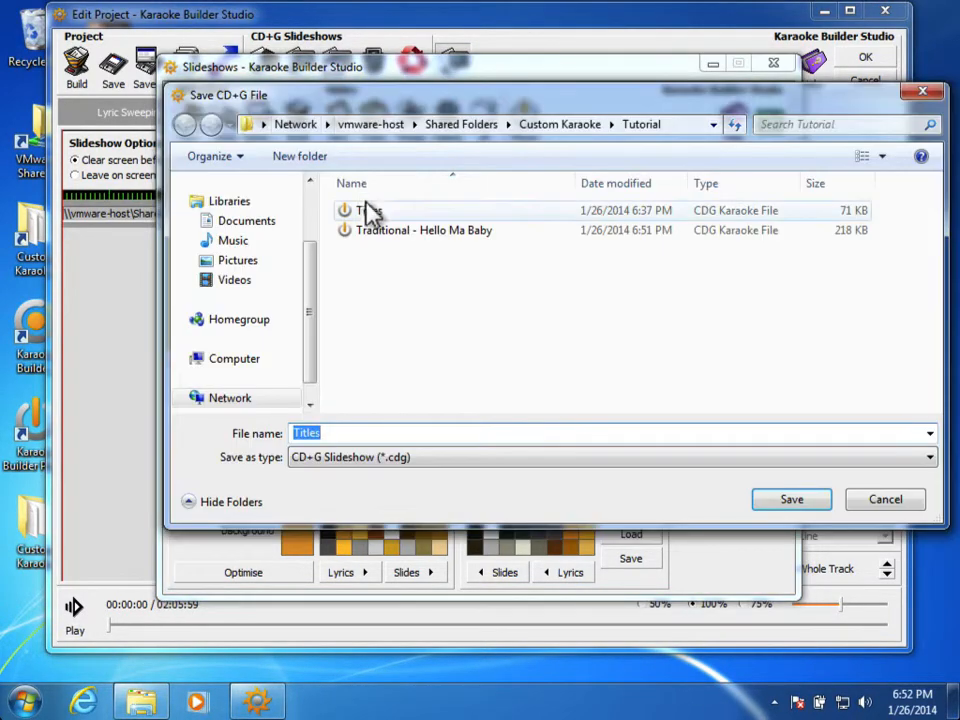
Step: Save the build over Titles.cdg, skip playing it, and exit the slideshow editor
left_click(781, 501)
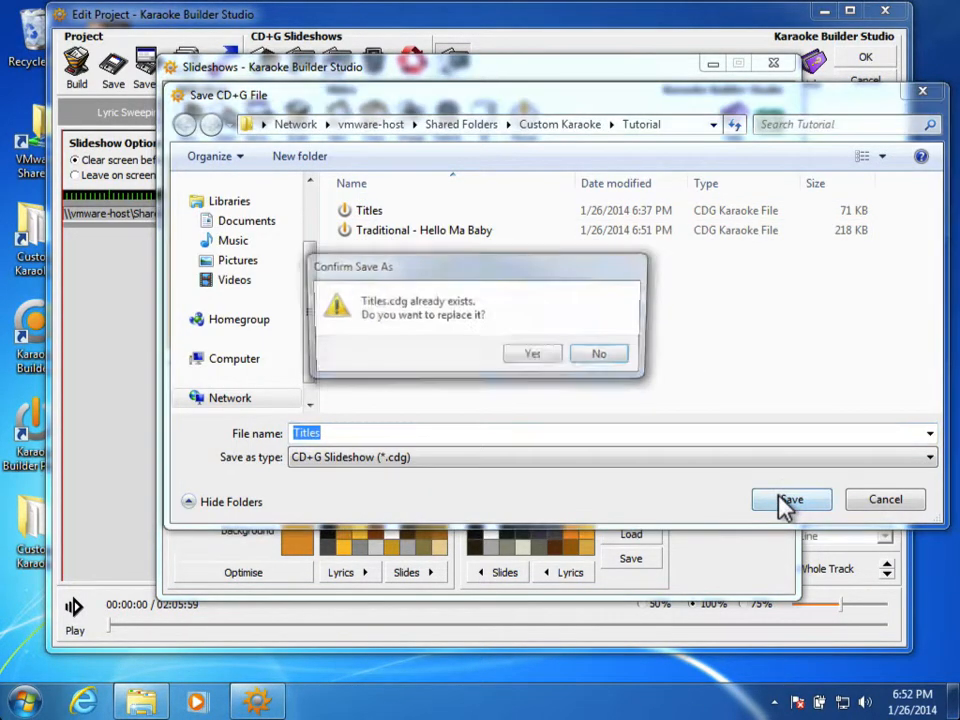
left_click(532, 358)
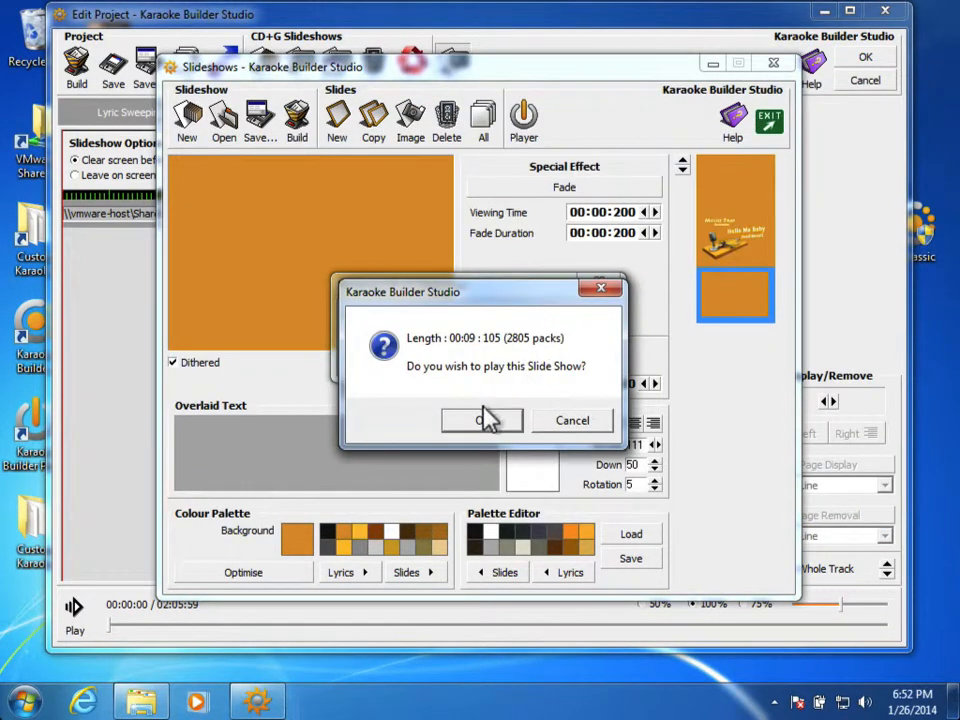
left_click(575, 420)
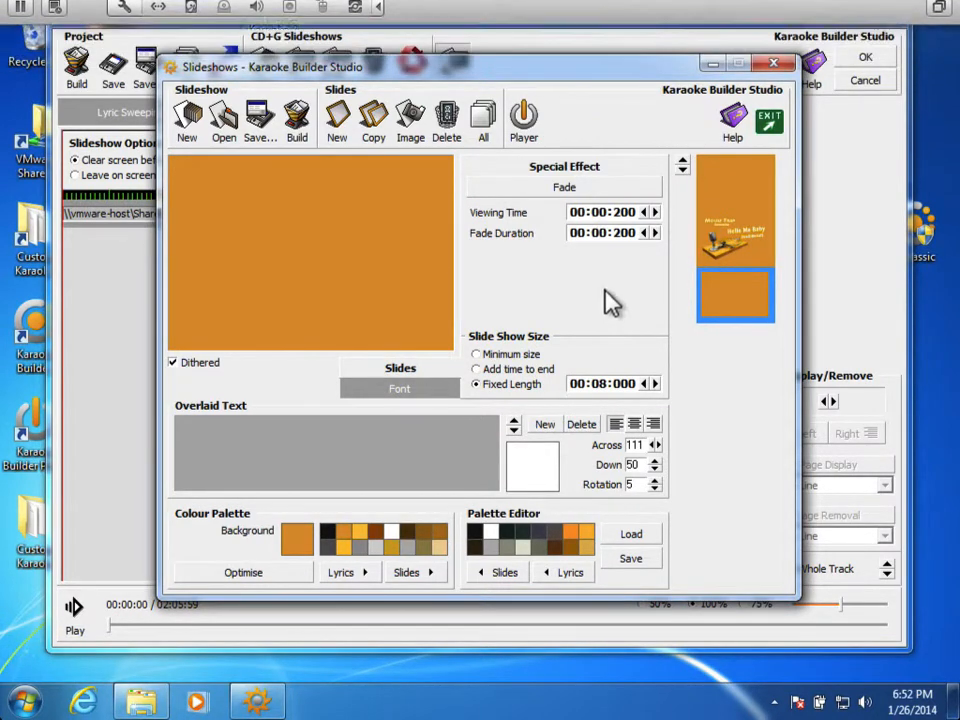
left_click(770, 122)
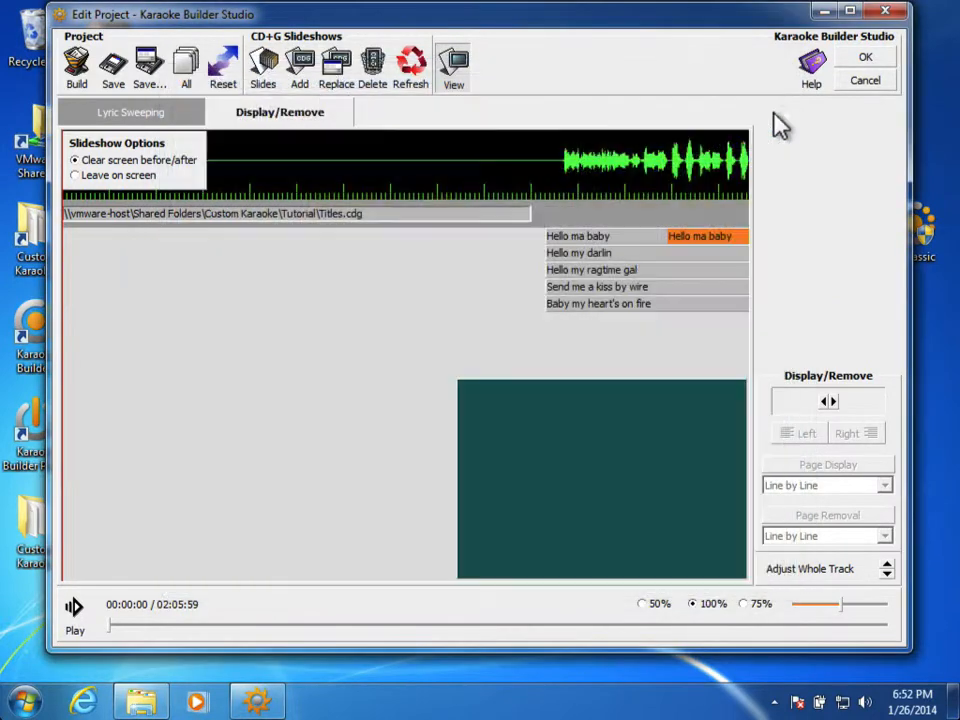
Step: Refresh the slideshow length, rebuild Traditional - Hello Ma Baby.cdg over the old file, and play it
left_click(413, 80)
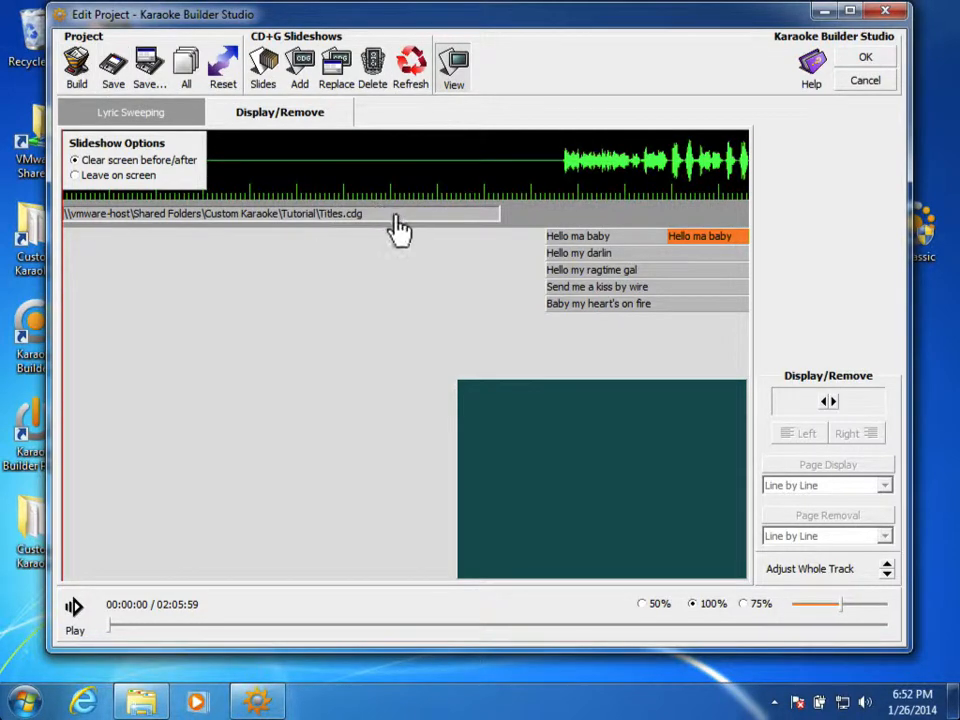
left_click(77, 65)
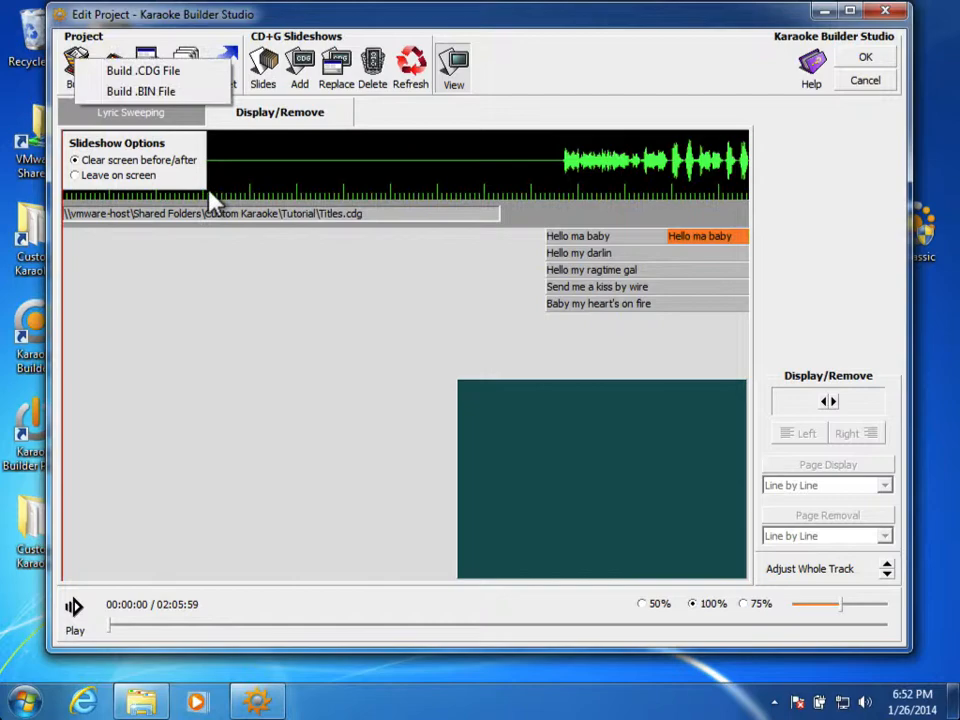
left_click(208, 77)
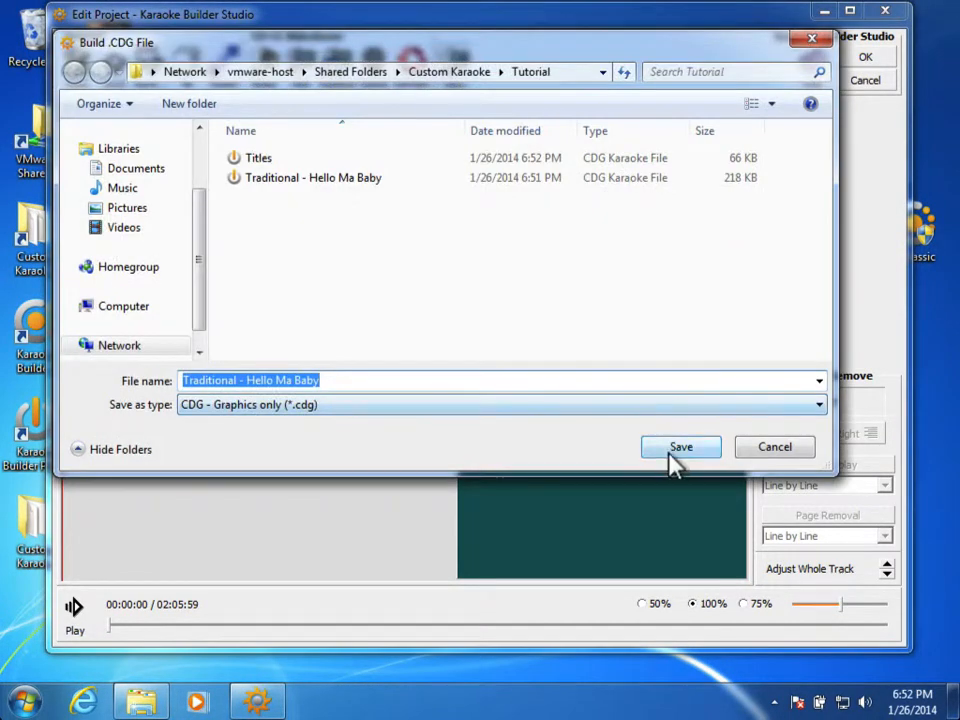
left_click(672, 451)
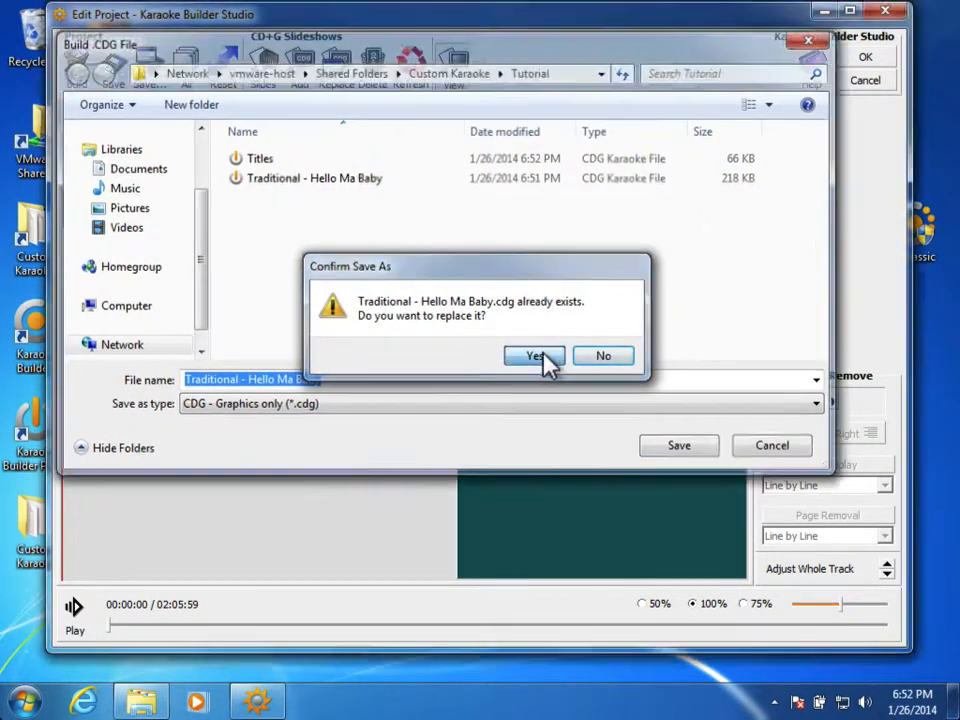
left_click(540, 356)
left_click(467, 415)
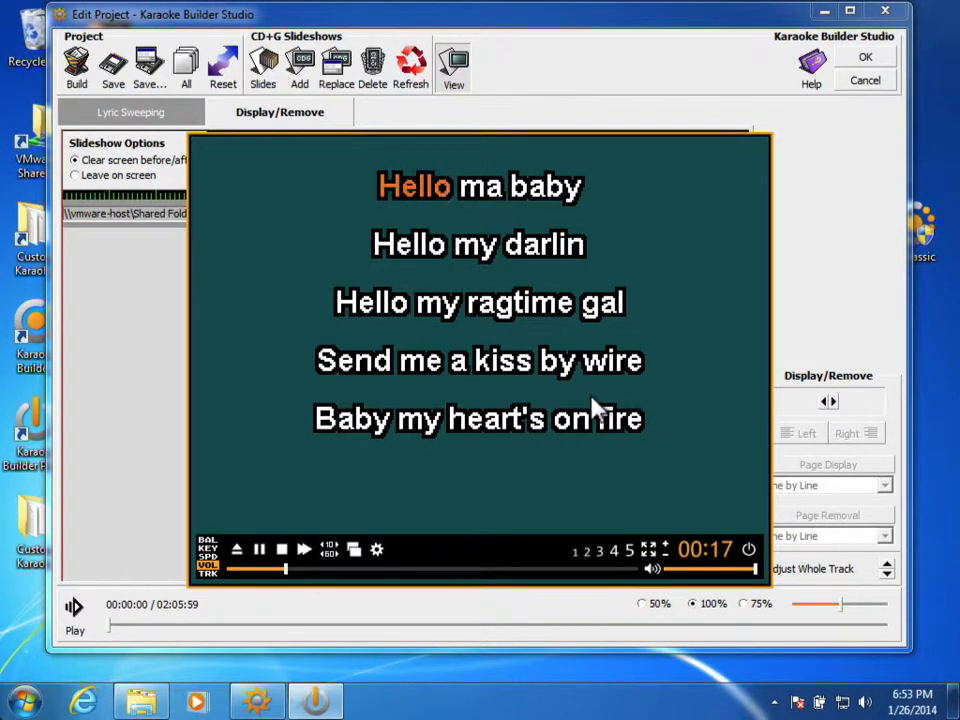
Step: Close the CD+G player after previewing the rebuilt Hello Ma Baby track
left_click(750, 554)
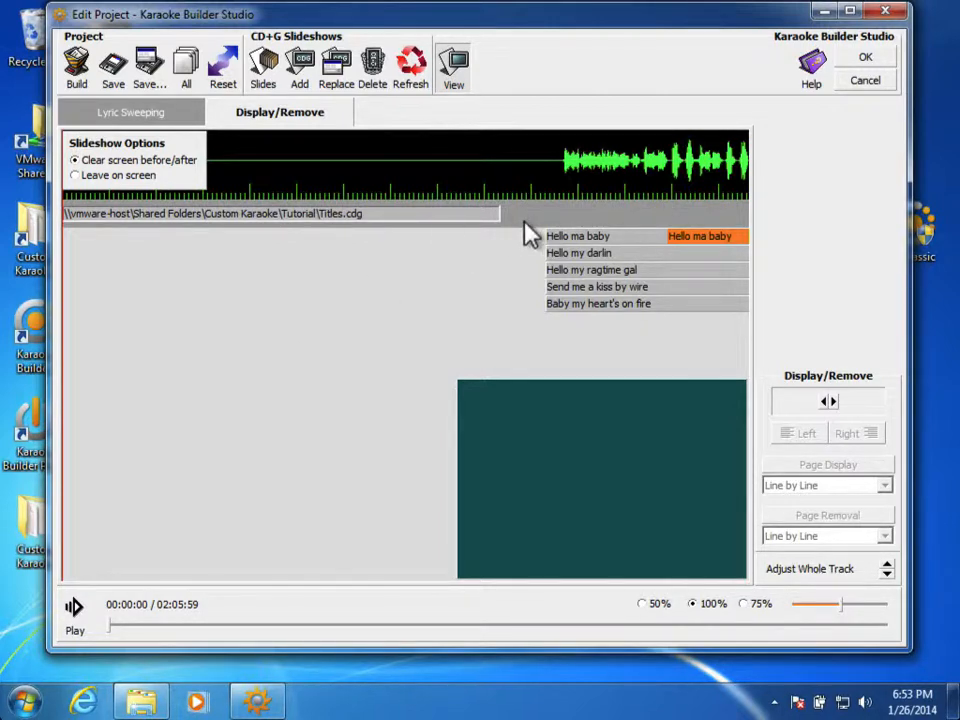
Step: Accept the project edits, show Sample Text in the preview, and open the Styles settings
left_click(860, 66)
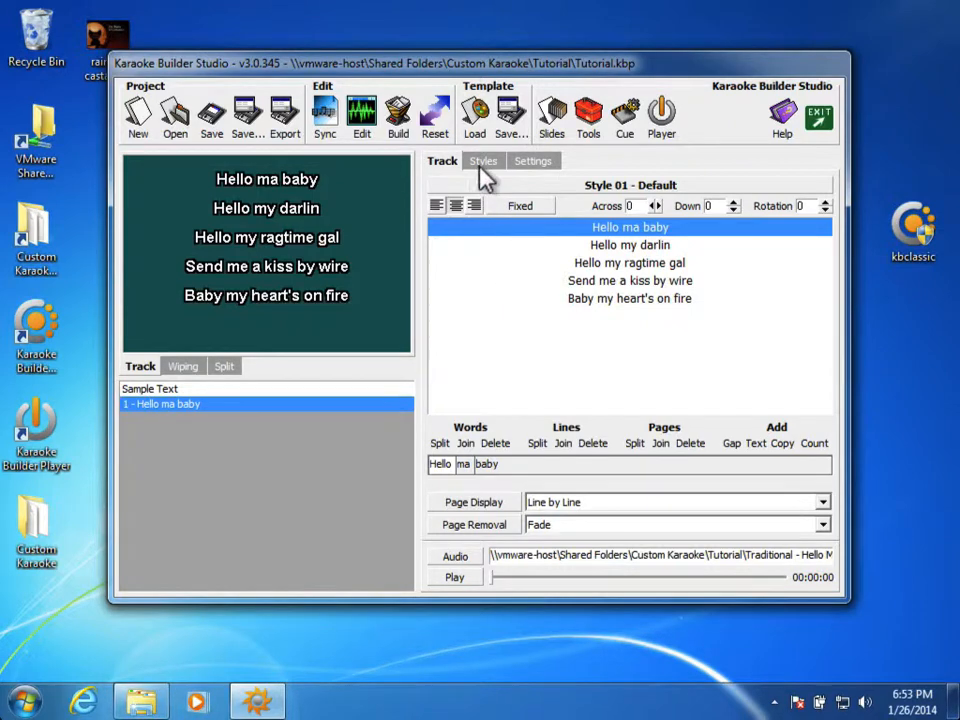
left_click(378, 389)
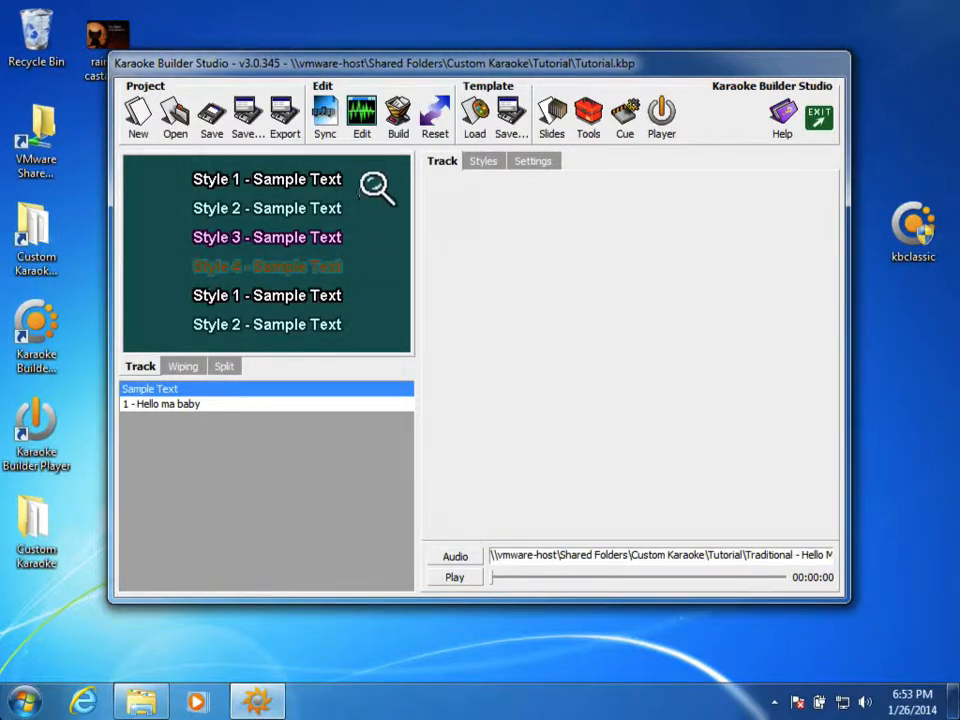
left_click(485, 163)
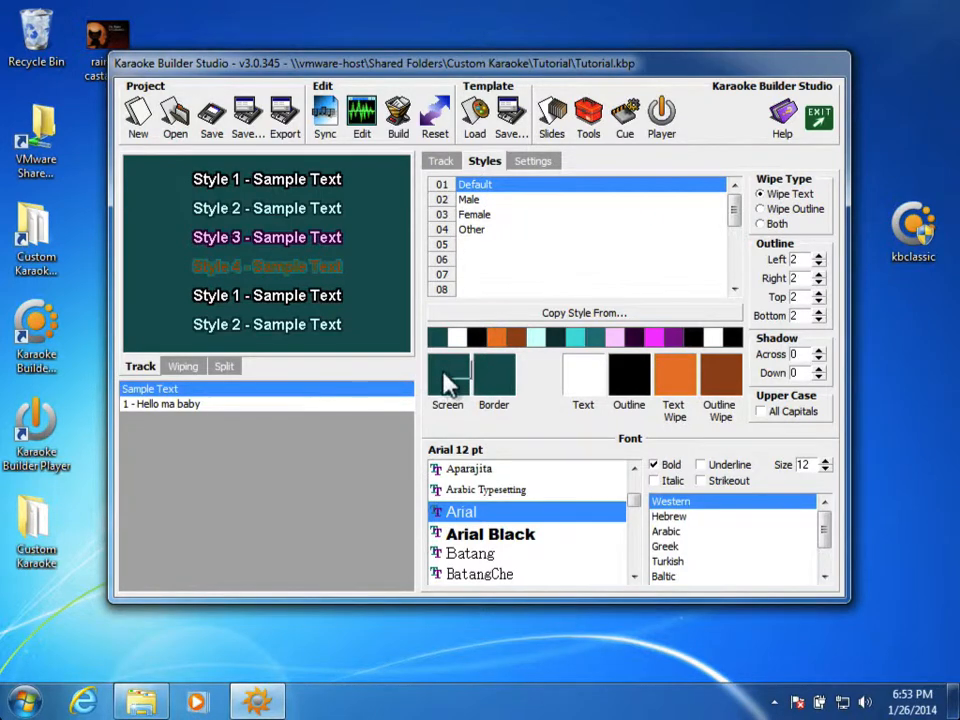
Step: Set the Screen colour to orange and the Text Wipe colour to a lighter golden orange
left_click_drag(443, 371, 442, 371)
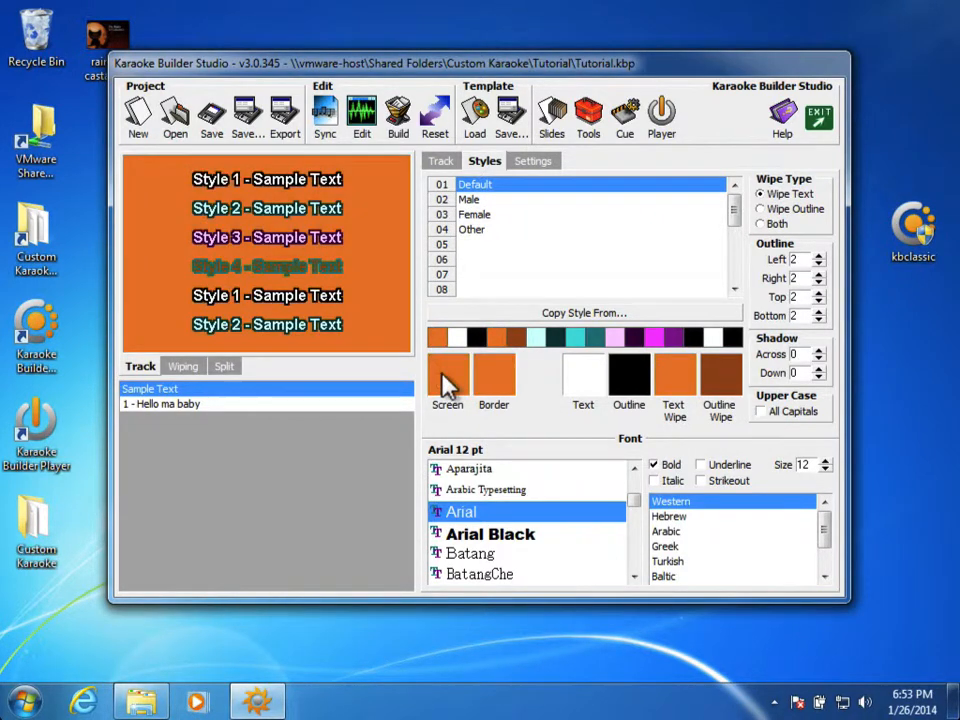
left_click(490, 355)
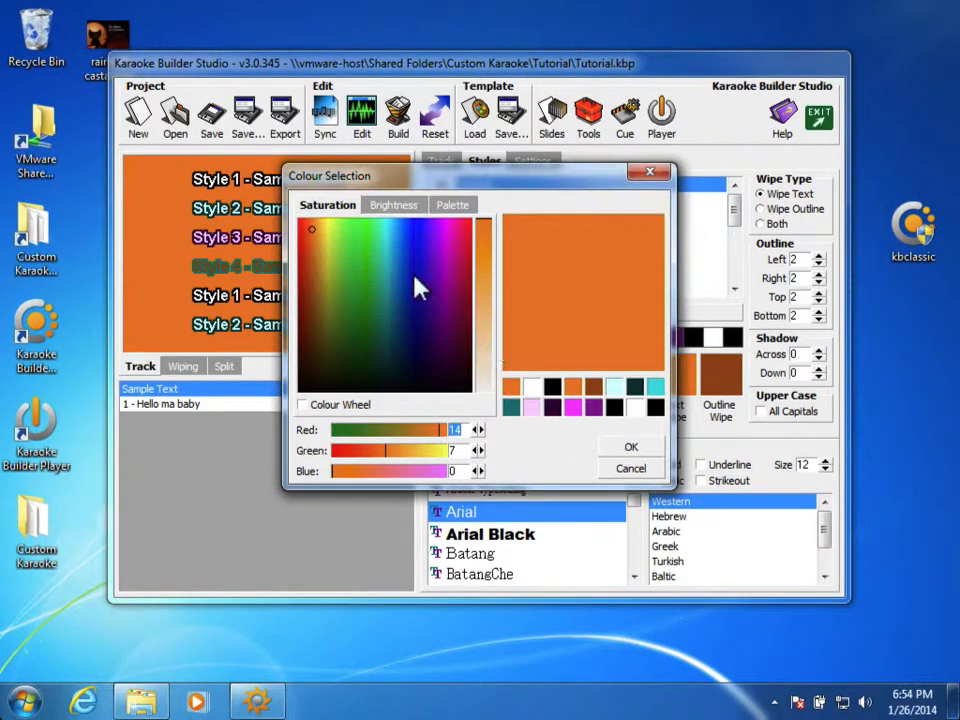
mouse_move(414, 280)
left_mouse_down()
mouse_move(349, 253)
mouse_move(326, 231)
mouse_move(323, 255)
mouse_move(317, 223)
left_mouse_up()
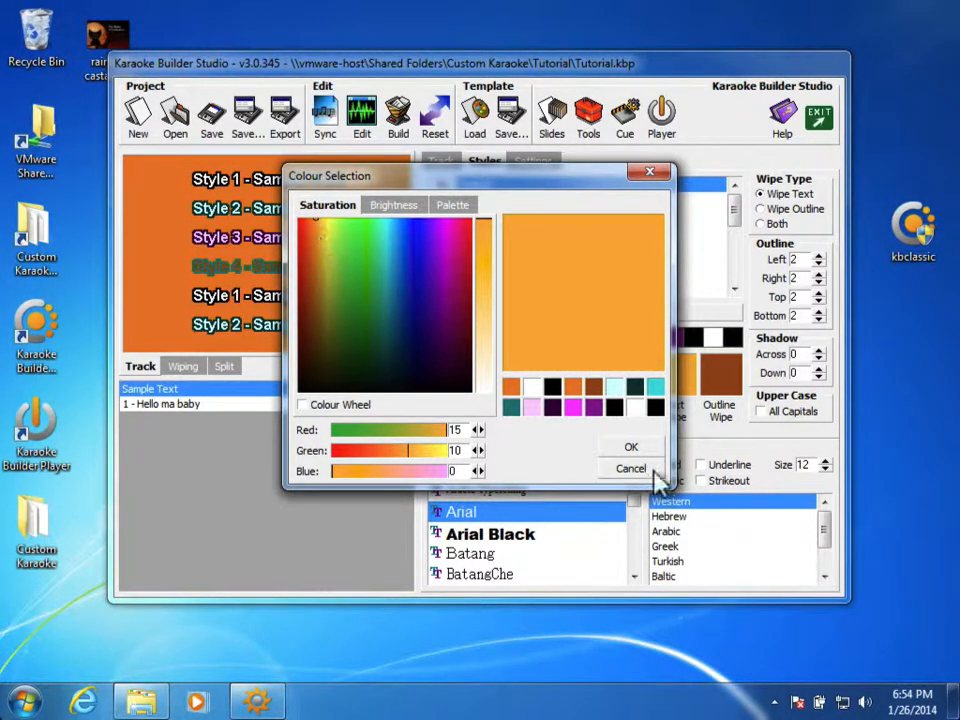
left_click(631, 448)
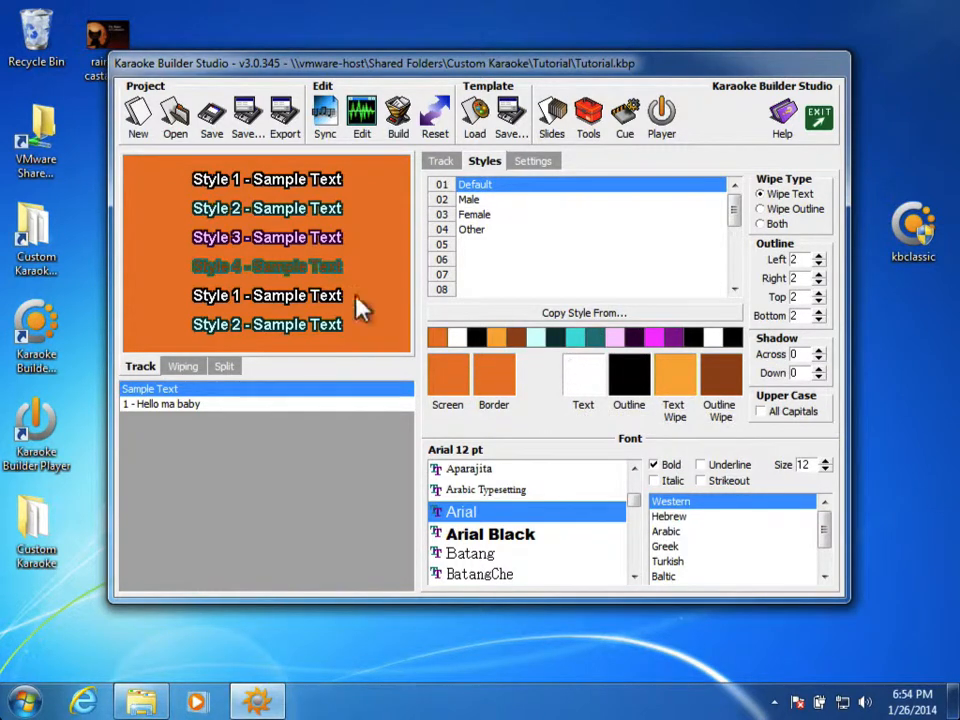
Step: Save the current track settings as the template 'Mouse Trap Karaoke'
left_click(508, 122)
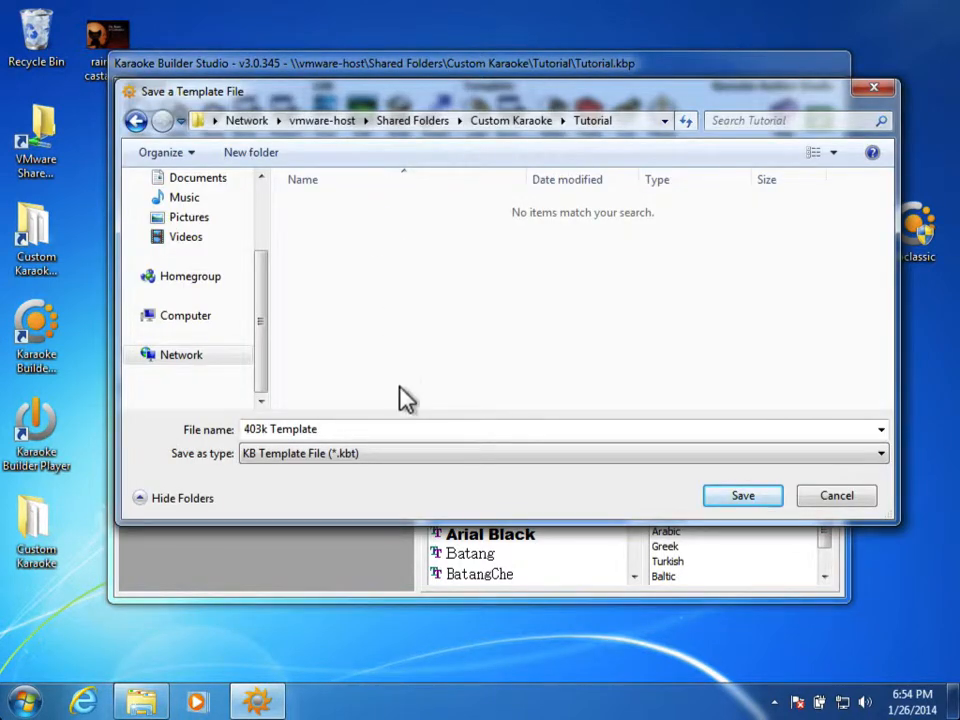
left_click(401, 429)
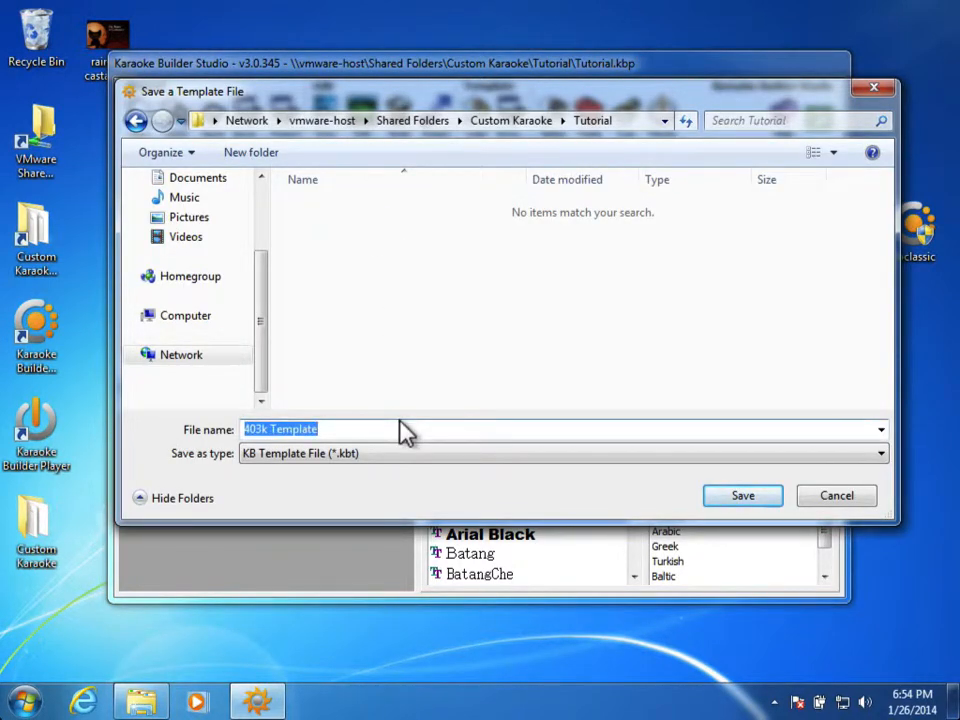
type("Mouse Karaoke")
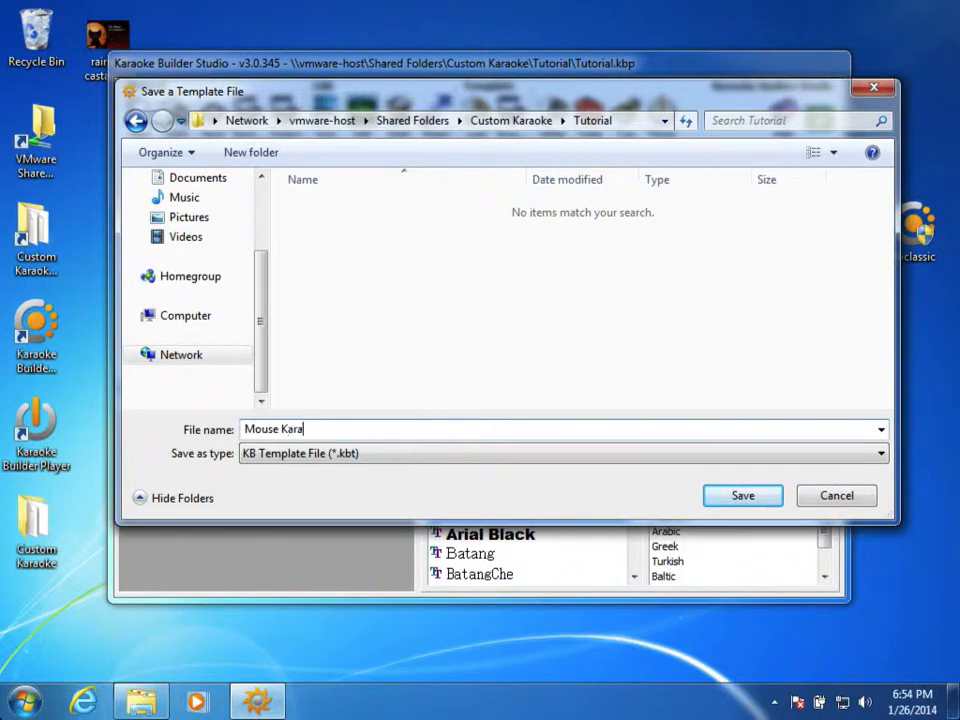
key("BackSpace")
key("BackSpace")
key("BackSpace")
key("BackSpace")
key("BackSpace")
key("BackSpace")
type("Trap Karaoke")
key("Return")
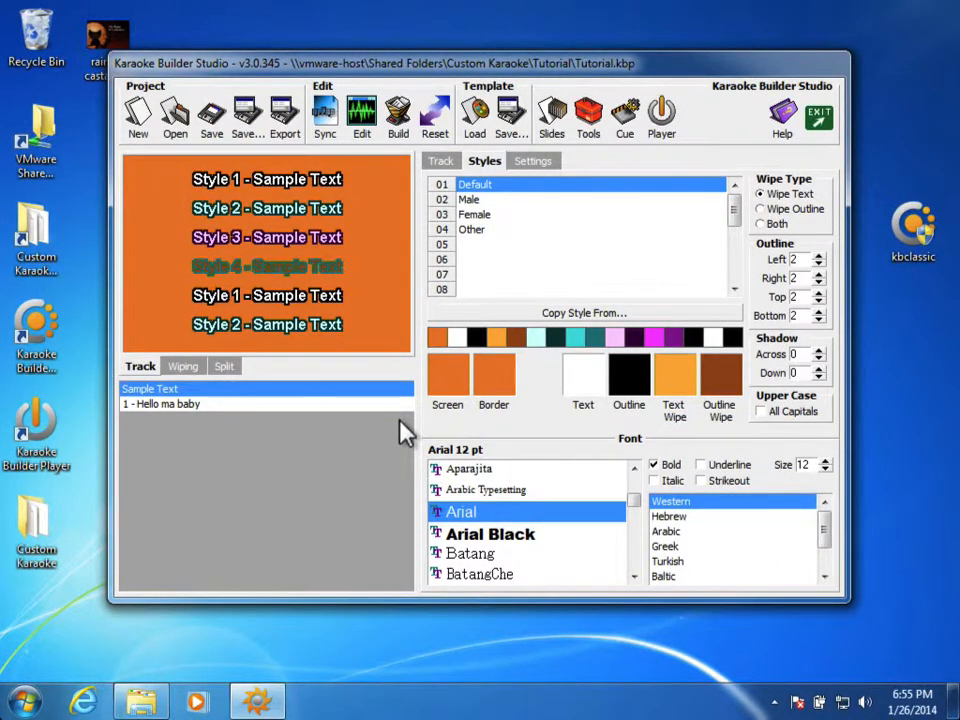
Step: Build the CD+G again over Traditional - Hello Ma Baby.cdg and open it for playback
left_click(400, 130)
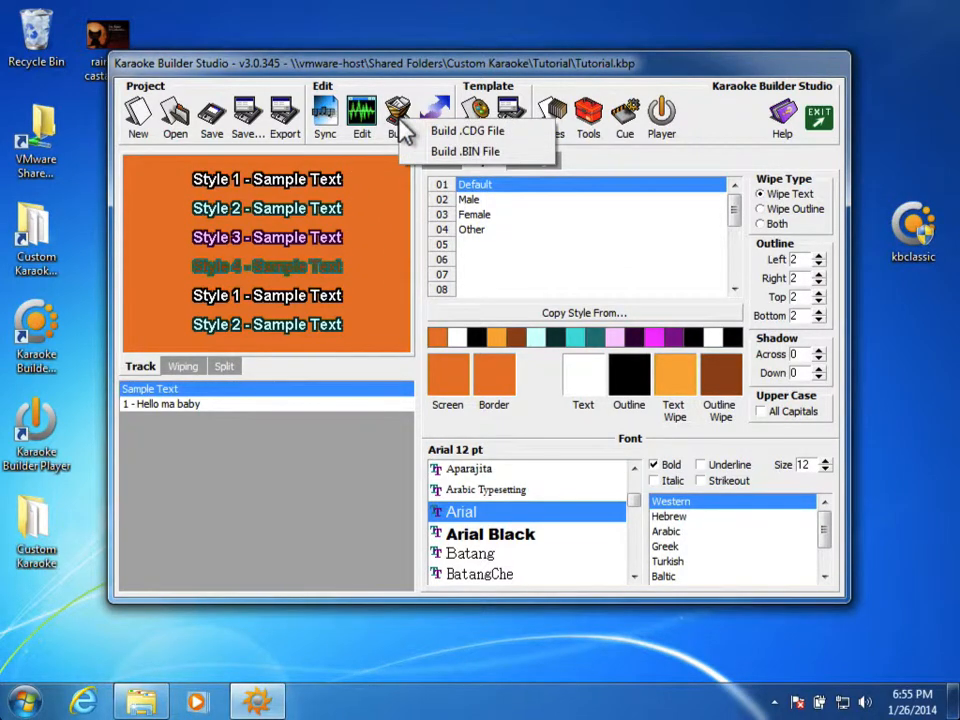
left_click(445, 131)
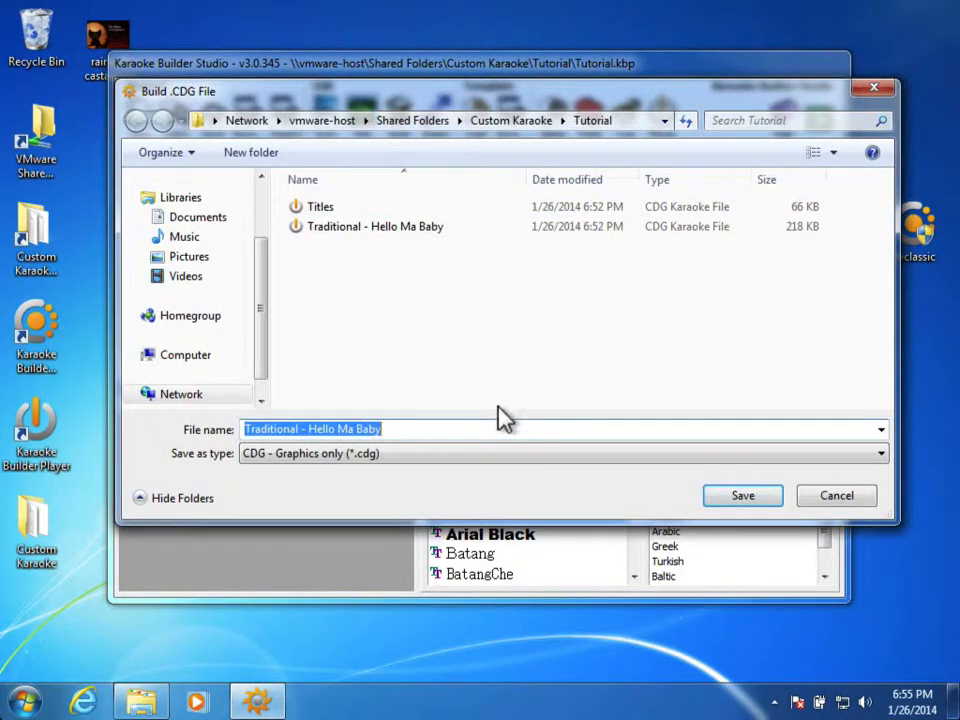
left_click(720, 497)
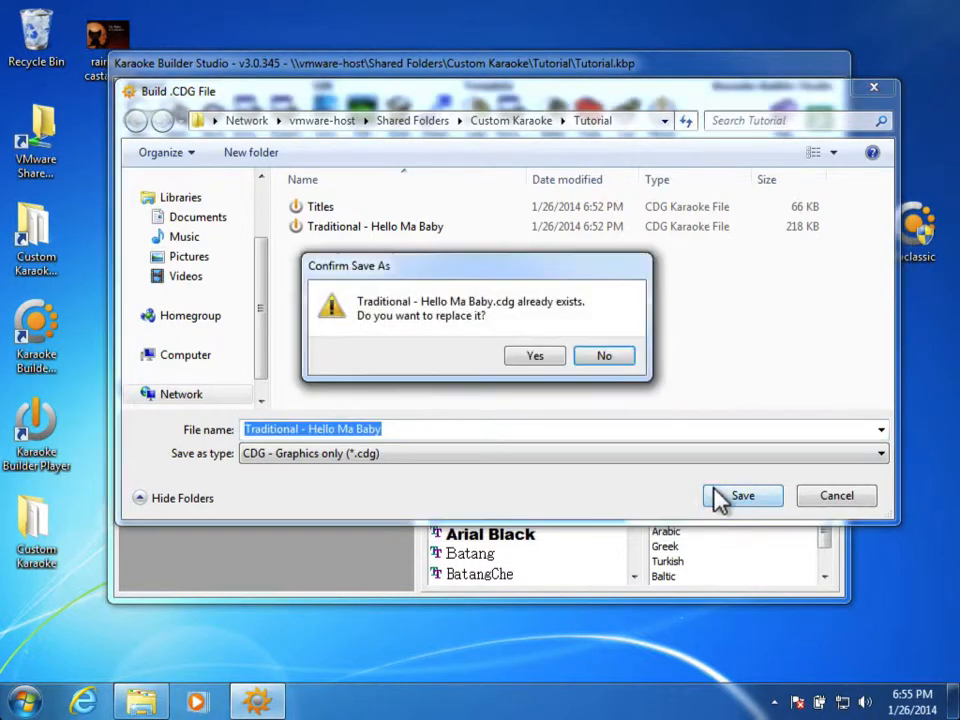
left_click(526, 360)
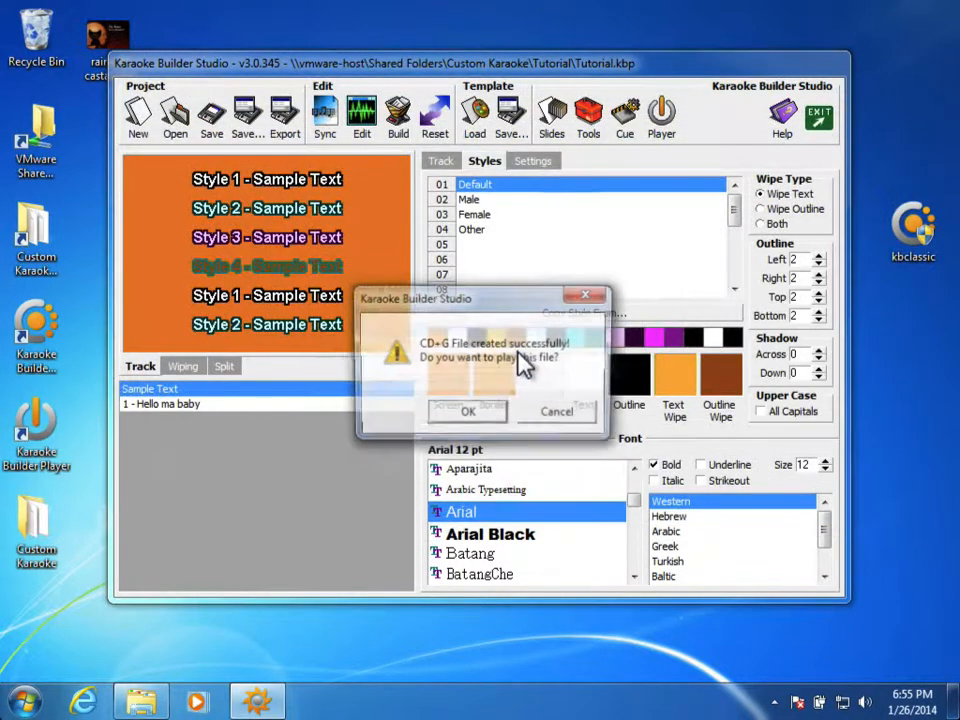
left_click(472, 412)
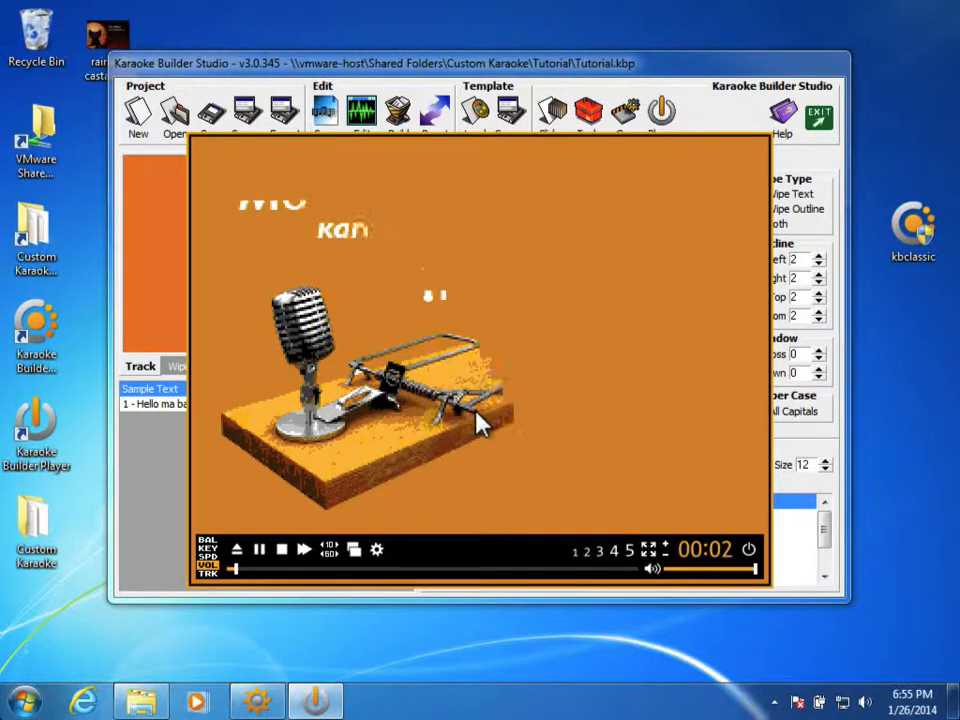
Step: Scrub the orange lyrics preview back to the title card, close the player, and choose EXIT
left_click(288, 571)
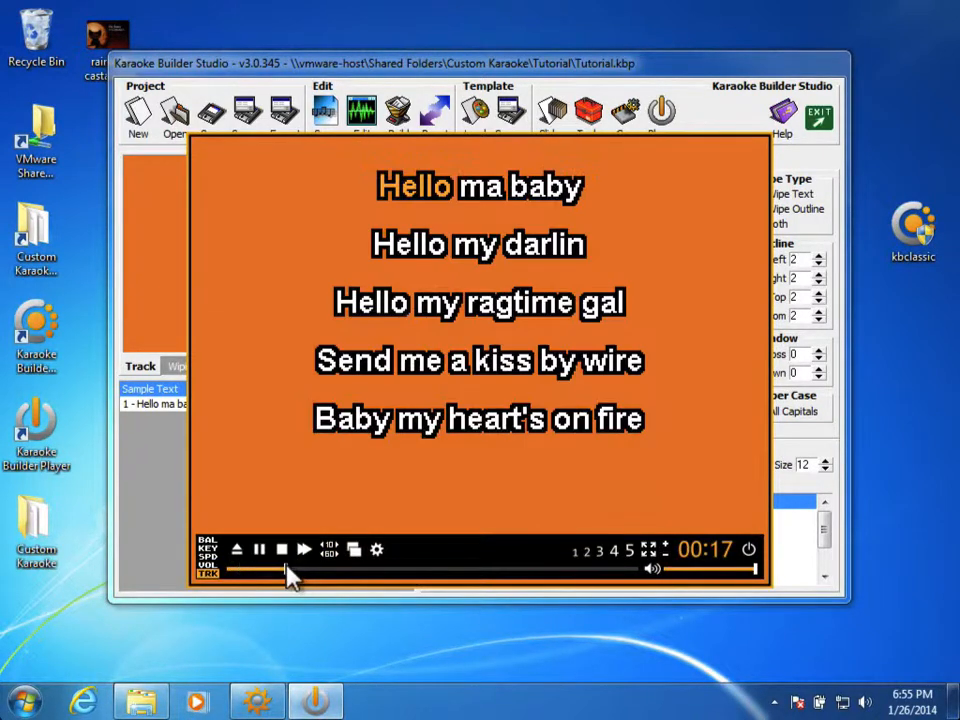
left_click(288, 571)
left_click_drag(288, 571, 384, 570)
left_click(744, 553)
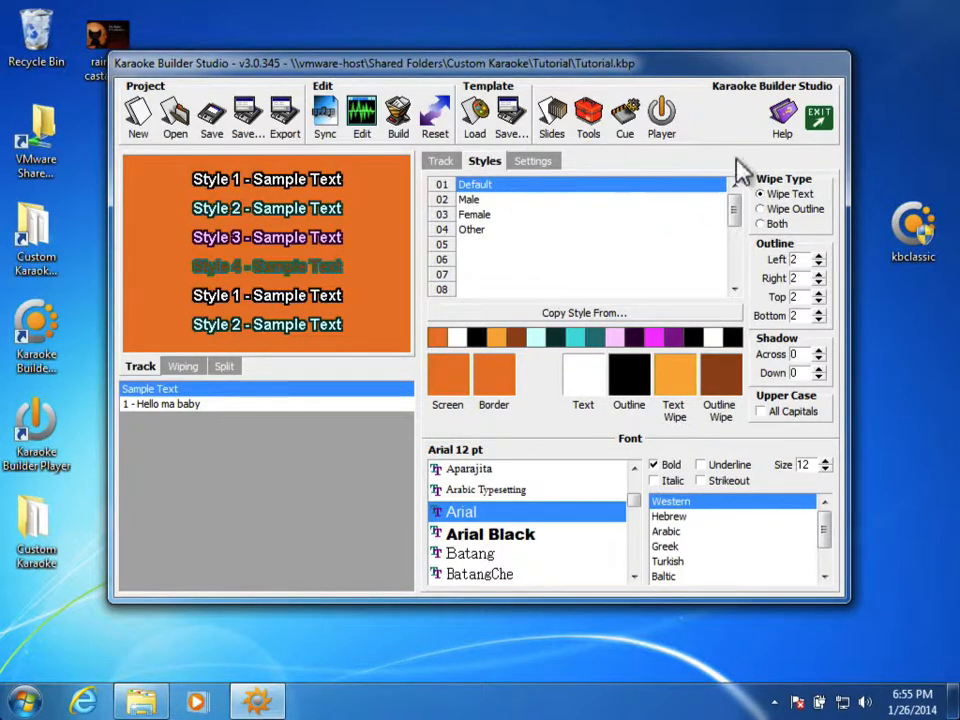
left_click(818, 125)
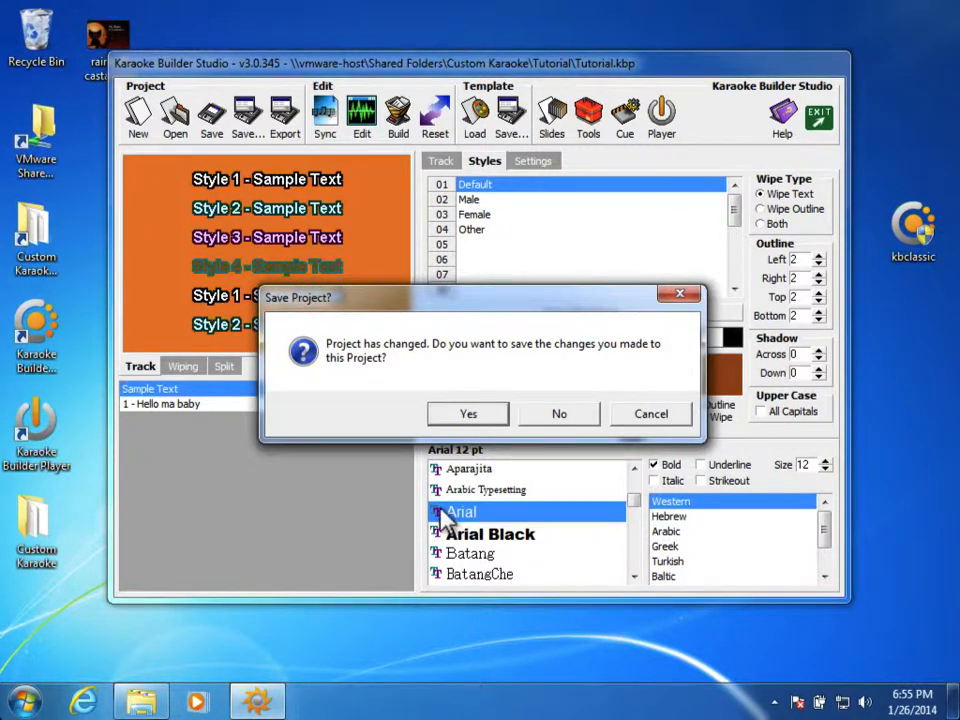